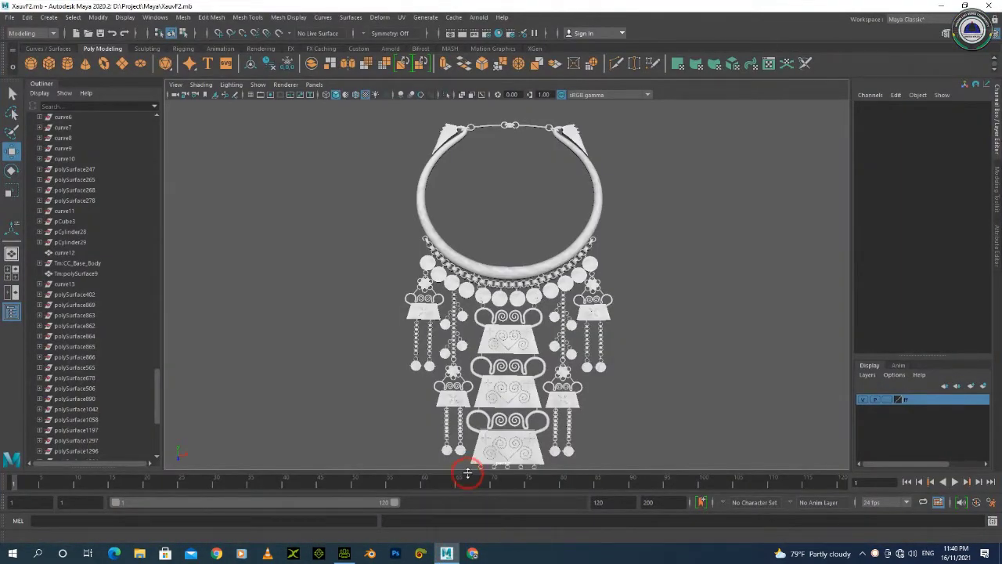
# - Examine the finished silver necklace from the front, the side and at a distance within the scene
pyautogui.scroll(-3, 468, 270)
pyautogui.scroll(5, 470, 270)
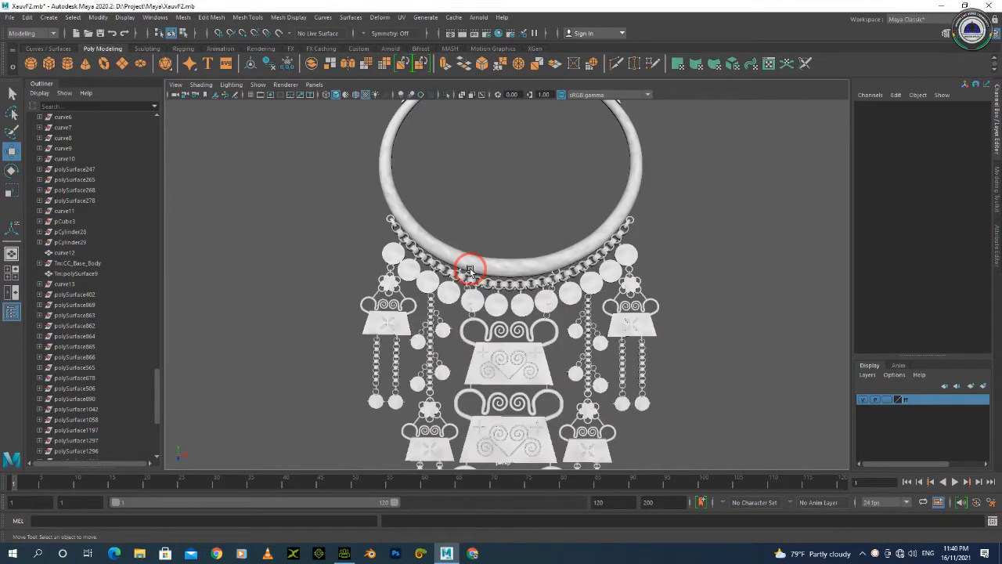
pyautogui.scroll(-2, 470, 270)
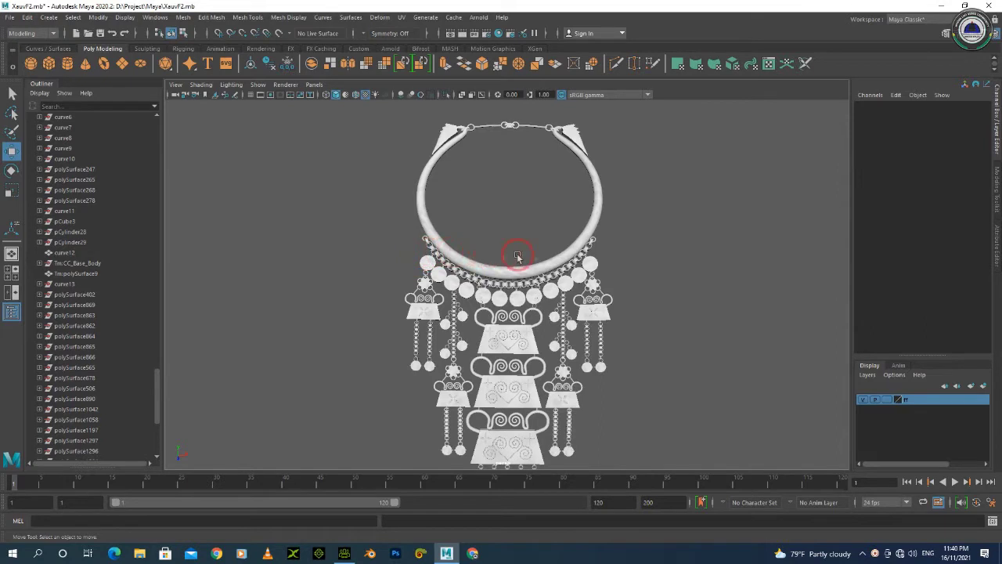
pyautogui.moveTo(570, 254)
pyautogui.keyDown('alt'); pyautogui.mouseDown()
pyautogui.moveTo(538, 275)
pyautogui.moveTo(593, 271)
pyautogui.moveTo(468, 264)
pyautogui.moveTo(465, 234)
pyautogui.moveTo(447, 264)
pyautogui.moveTo(514, 291)
pyautogui.moveTo(440, 293)
pyautogui.moveTo(520, 328)
pyautogui.moveTo(436, 282)
pyautogui.moveTo(637, 284)
pyautogui.moveTo(495, 313)
pyautogui.moveTo(480, 293)
pyautogui.moveTo(537, 297)
pyautogui.moveTo(433, 262)
pyautogui.moveTo(539, 270)
pyautogui.moveTo(553, 277)
pyautogui.moveTo(539, 292)
pyautogui.moveTo(587, 278)
pyautogui.moveTo(573, 283)
pyautogui.moveTo(569, 274)
pyautogui.mouseUp(); pyautogui.keyUp('alt')
pyautogui.scroll(6, 494, 287)
pyautogui.scroll(-10, 553, 285)
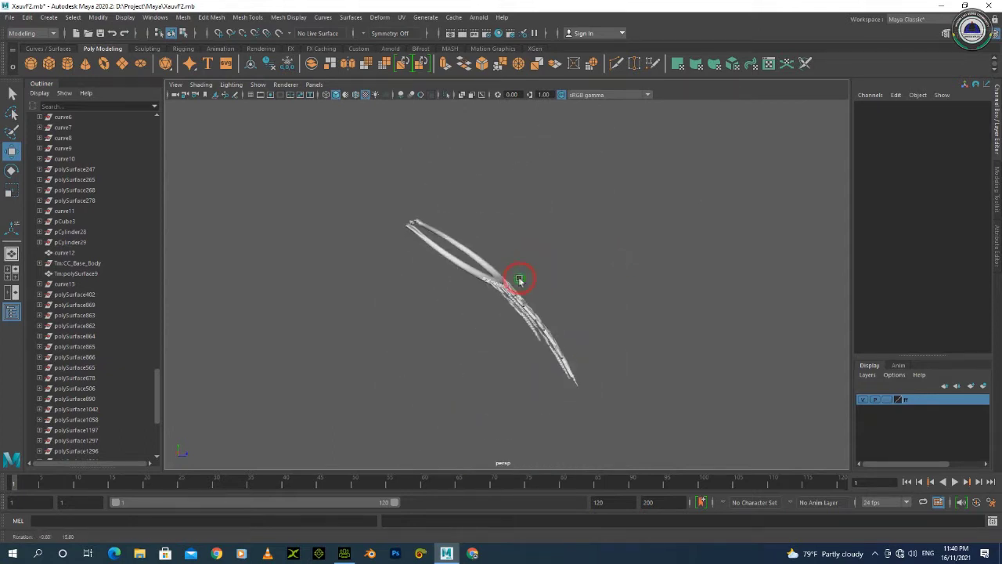
pyautogui.keyDown('alt'); pyautogui.moveTo(452, 274); pyautogui.dragTo(548, 201); pyautogui.keyUp('alt')
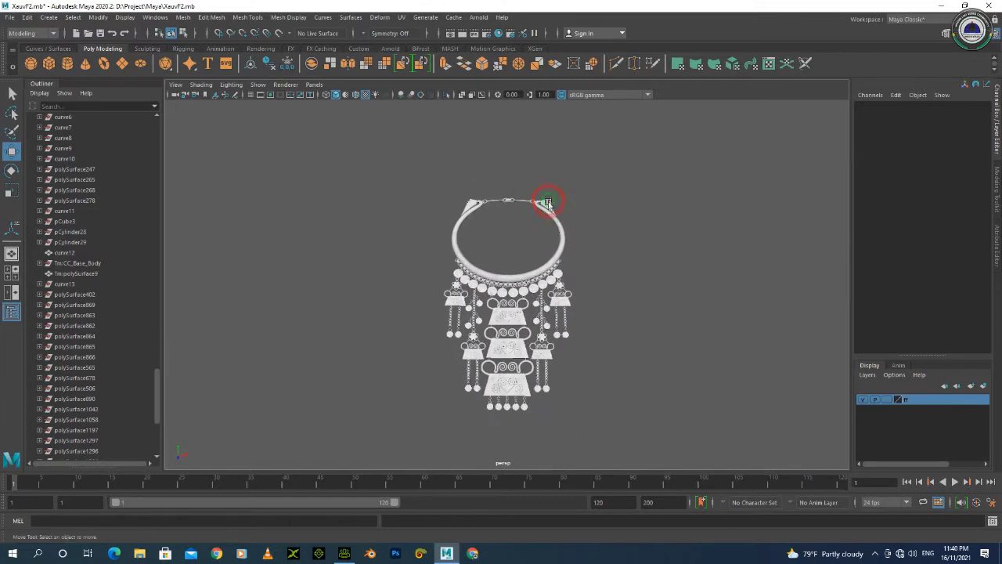
pyautogui.scroll(-5, 548, 201)
pyautogui.keyDown('alt'); pyautogui.moveTo(517, 267); pyautogui.dragTo(509, 260); pyautogui.keyUp('alt')
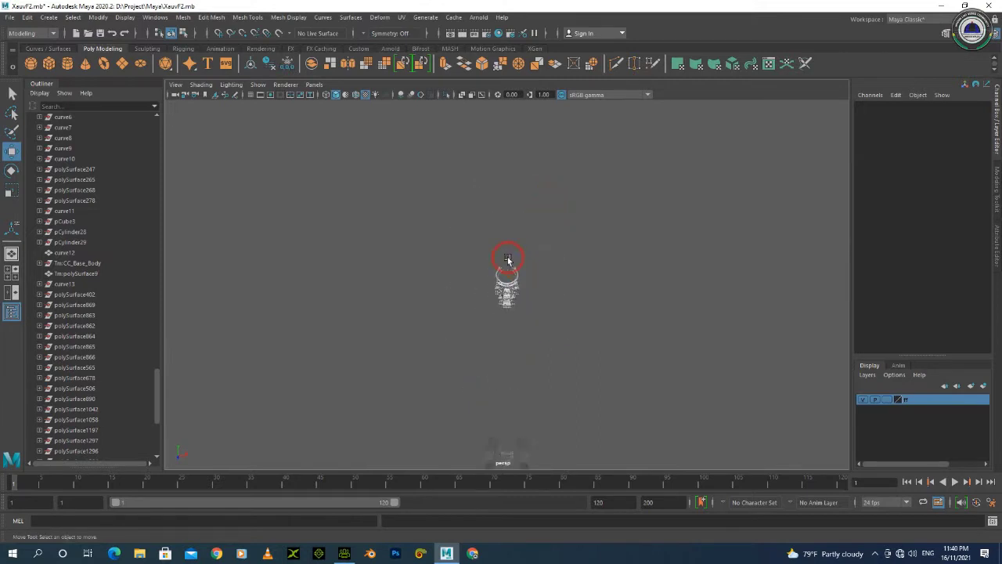
pyautogui.scroll(6, 505, 262)
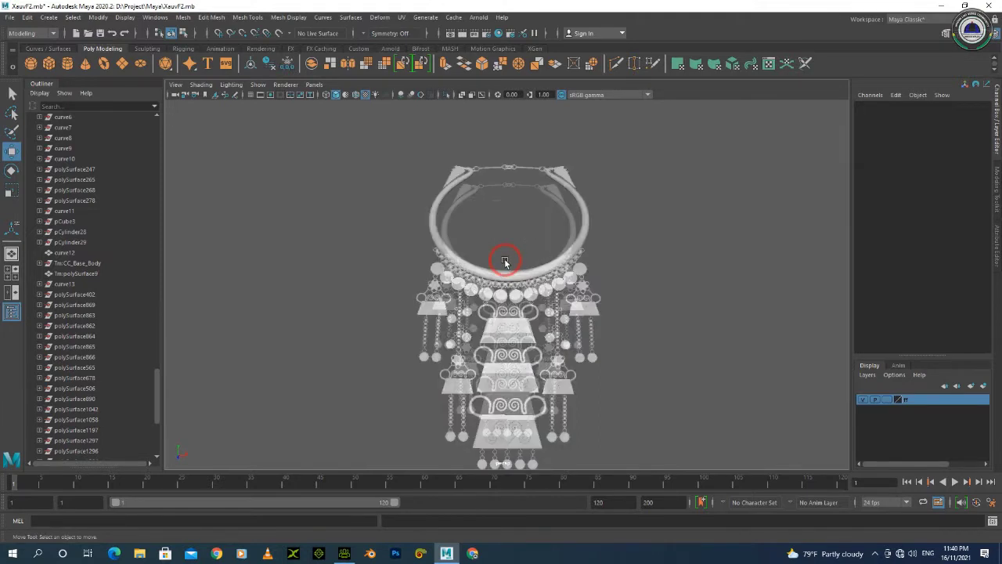
pyautogui.keyDown('alt'); pyautogui.moveTo(501, 284); pyautogui.dragTo(488, 118, button='middle'); pyautogui.keyUp('alt')
pyautogui.scroll(-10, 488, 290)
pyautogui.keyDown('alt'); pyautogui.moveTo(506, 303); pyautogui.dragTo(483, 192, button='middle'); pyautogui.keyUp('alt')
pyautogui.keyDown('alt'); pyautogui.moveTo(483, 217); pyautogui.dragTo(483, 117); pyautogui.keyUp('alt')
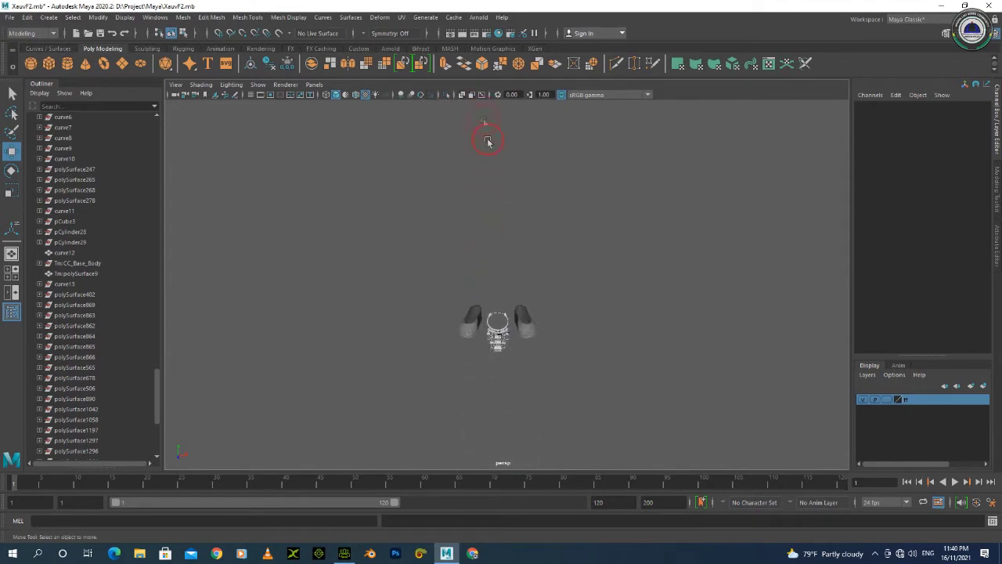
# - Select the necklace between the two grey sleeve meshes and inspect it from the front
pyautogui.click(501, 329)
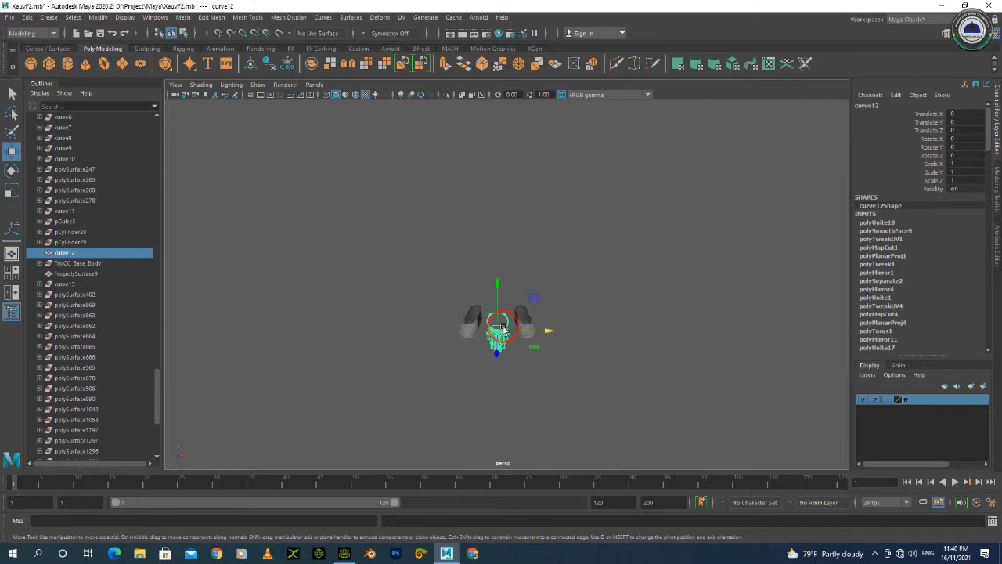
pyautogui.scroll(5, 501, 329)
pyautogui.scroll(3, 522, 258)
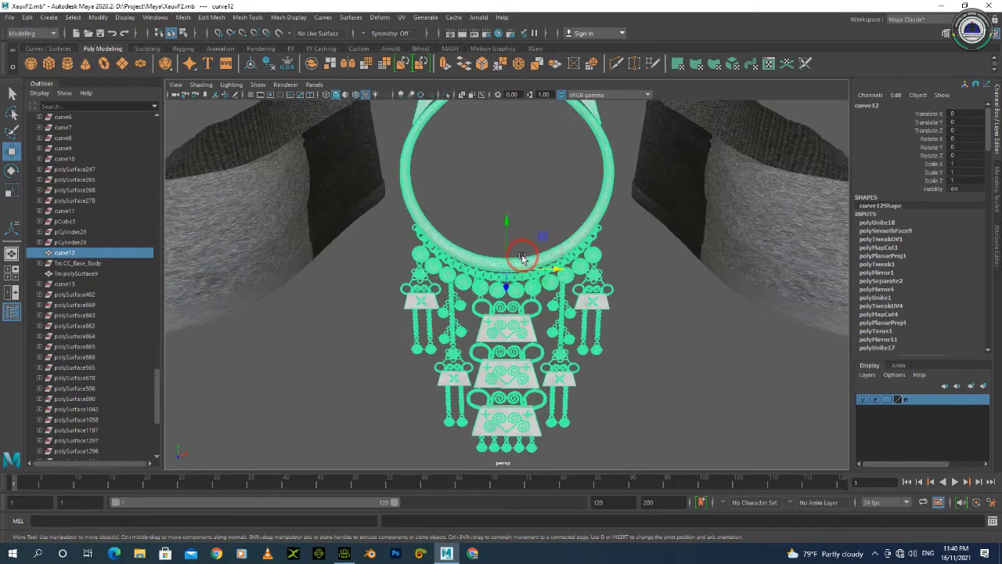
pyautogui.click(642, 246)
pyautogui.scroll(-4, 587, 255)
pyautogui.moveTo(583, 299)
pyautogui.keyDown('alt'); pyautogui.mouseDown()
pyautogui.moveTo(510, 290)
pyautogui.moveTo(465, 336)
pyautogui.moveTo(447, 340)
pyautogui.moveTo(464, 313)
pyautogui.moveTo(512, 298)
pyautogui.moveTo(573, 282)
pyautogui.moveTo(632, 289)
pyautogui.moveTo(582, 287)
pyautogui.mouseUp(); pyautogui.keyUp('alt')
pyautogui.click(551, 259)
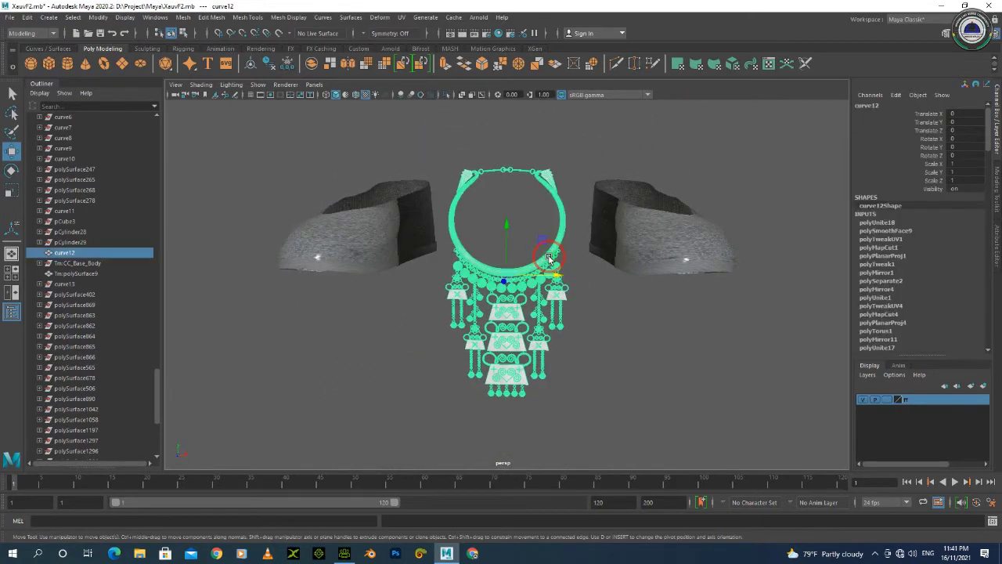
# - Locate the separate copy of the necklace, polySurface2298, away from the sleeve meshes and select its whole mesh
pyautogui.press('f')
pyautogui.scroll(-5, 538, 268)
pyautogui.keyDown('alt'); pyautogui.moveTo(533, 174); pyautogui.dragTo(525, 361, button='middle'); pyautogui.keyUp('alt')
pyautogui.moveTo(519, 203)
pyautogui.keyDown('alt'); pyautogui.mouseDown(button='middle')
pyautogui.moveTo(524, 513)
pyautogui.moveTo(518, 340)
pyautogui.moveTo(520, 403)
pyautogui.mouseUp(button='middle'); pyautogui.keyUp('alt')
pyautogui.keyDown('alt'); pyautogui.moveTo(522, 117); pyautogui.dragTo(527, 353, button='middle'); pyautogui.keyUp('alt')
pyautogui.keyDown('alt'); pyautogui.moveTo(526, 165); pyautogui.dragTo(526, 406, button='middle'); pyautogui.keyUp('alt')
pyautogui.keyDown('alt'); pyautogui.moveTo(524, 407); pyautogui.dragTo(524, 256); pyautogui.keyUp('alt')
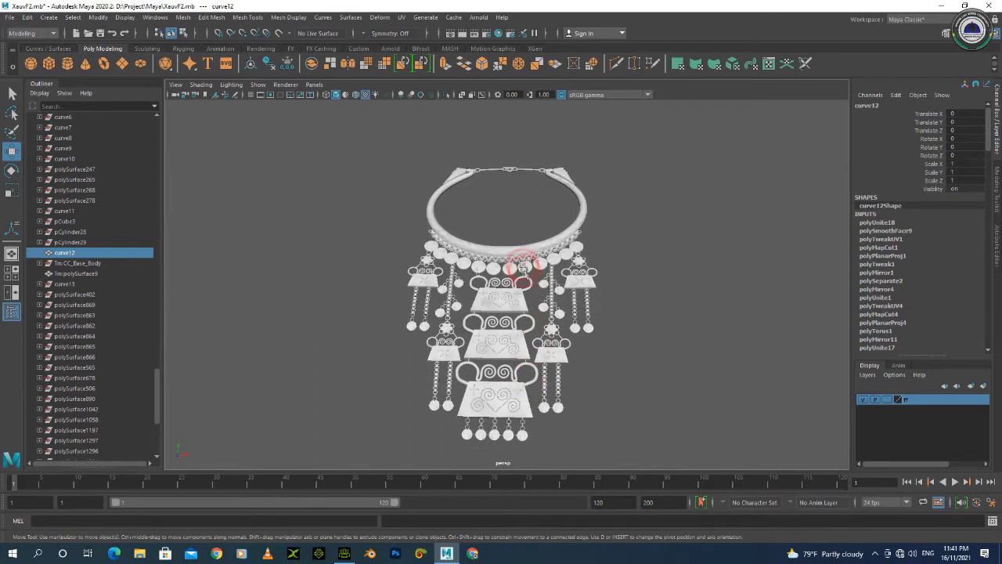
pyautogui.click(517, 251)
pyautogui.moveTo(486, 224)
pyautogui.keyDown('alt'); pyautogui.mouseDown()
pyautogui.moveTo(473, 221)
pyautogui.moveTo(488, 221)
pyautogui.mouseUp(); pyautogui.keyUp('alt')
pyautogui.click(614, 191)
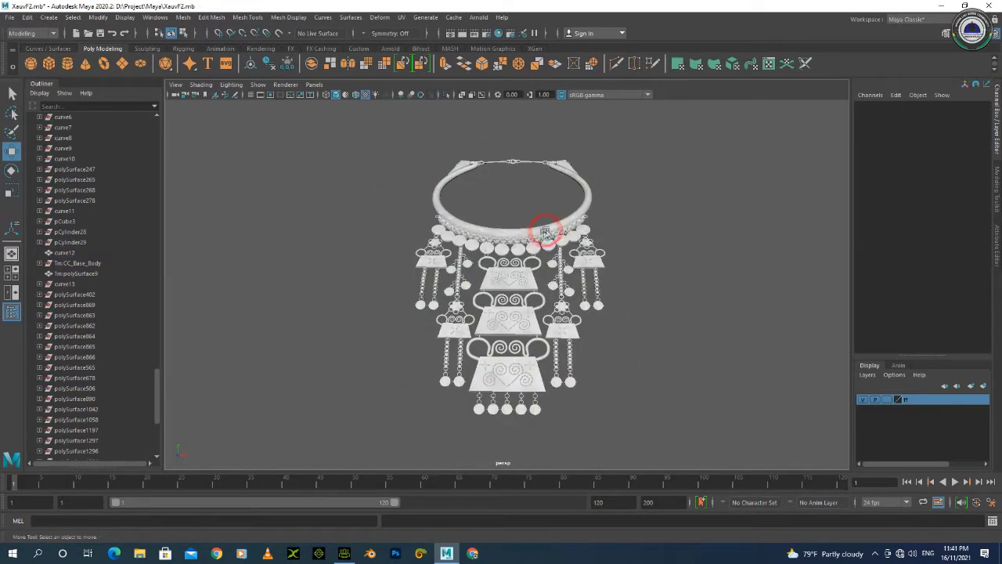
pyautogui.click(501, 235)
pyautogui.click(638, 201)
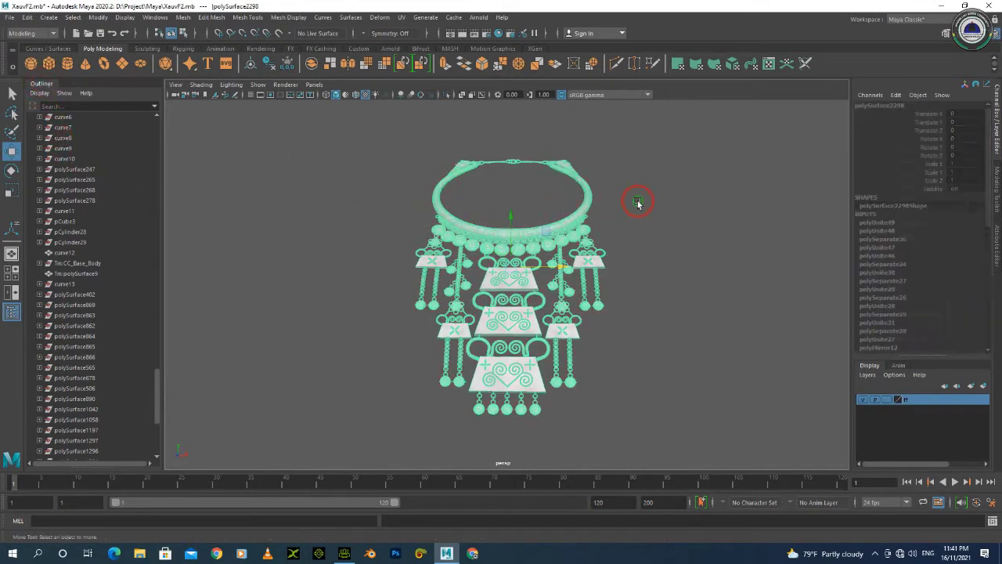
pyautogui.click(523, 232)
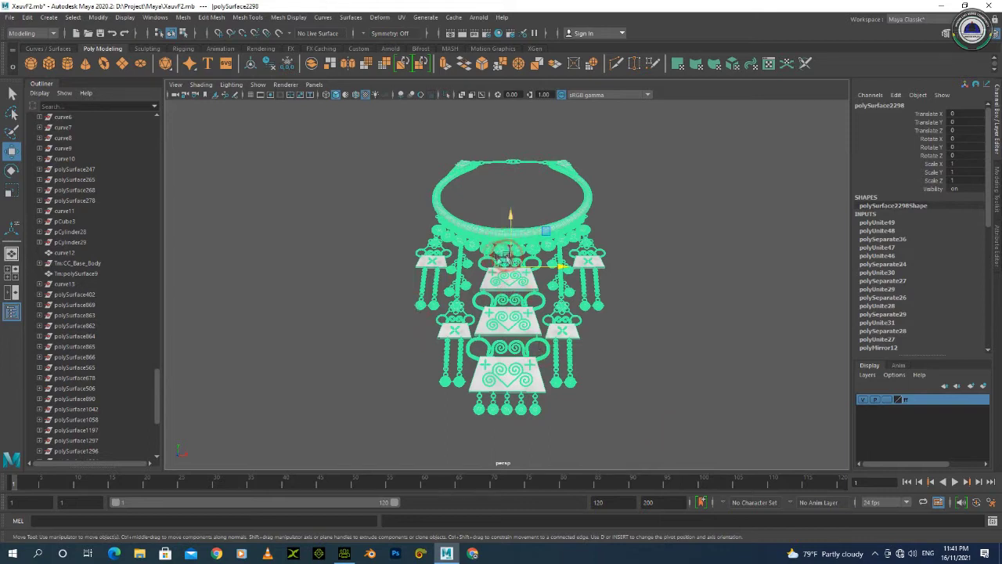
pyautogui.scroll(5, 529, 368)
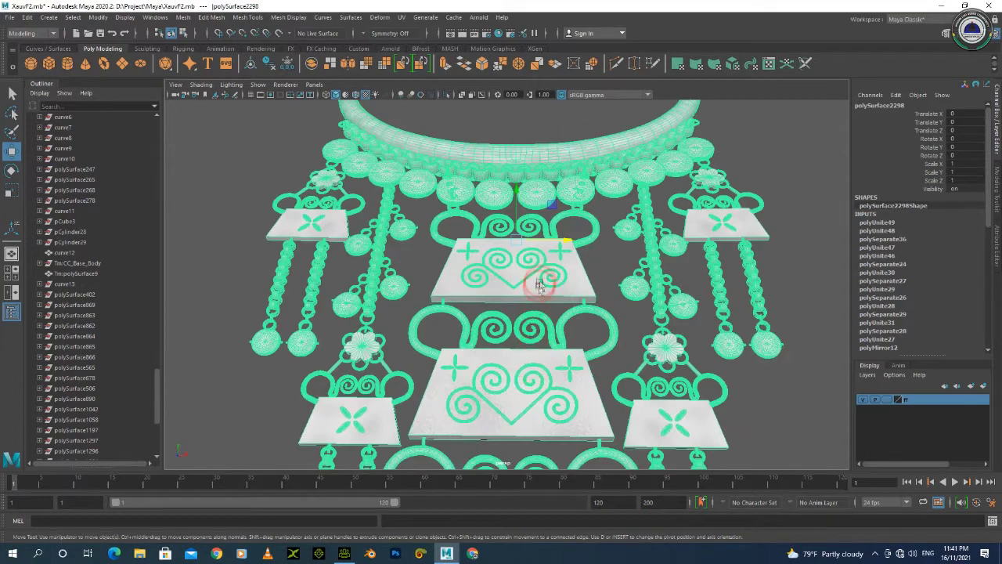
pyautogui.click(601, 267)
pyautogui.click(546, 271)
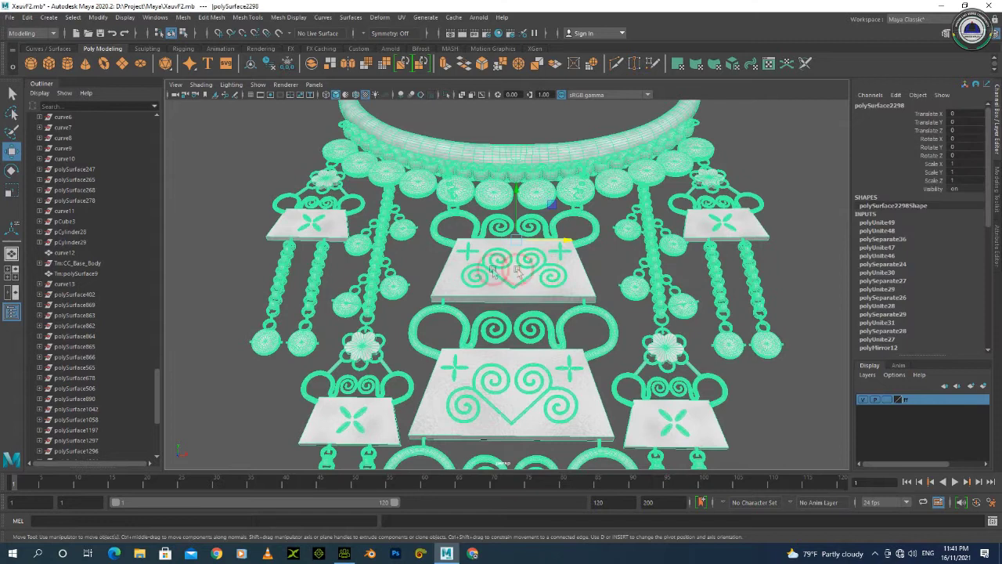
# - Export the selected necklace in OBJexport format as Xv207 to the SS folder on the Desktop
pyautogui.scroll(-3, 438, 344)
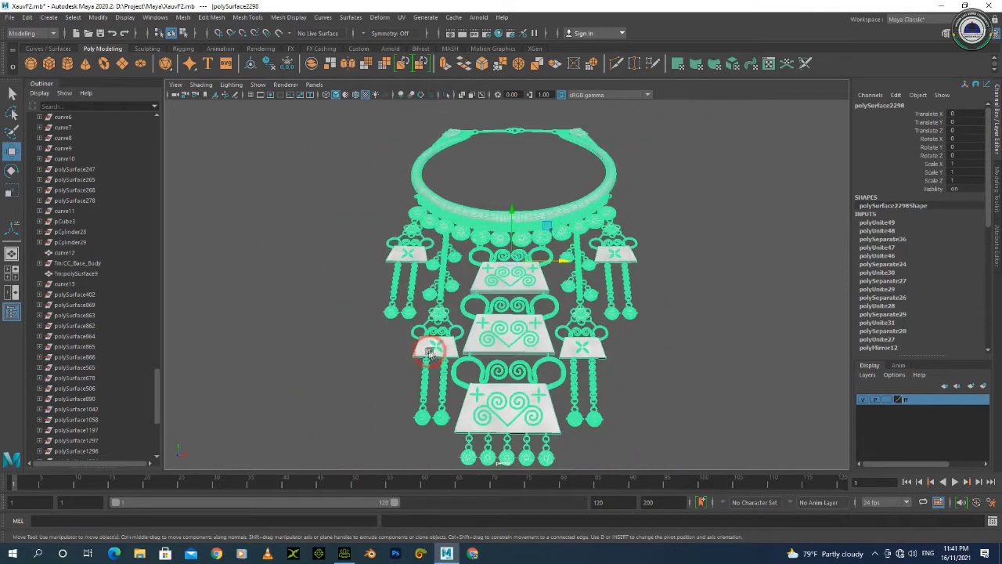
pyautogui.scroll(2, 518, 327)
pyautogui.scroll(-2, 472, 290)
pyautogui.click(9, 17)
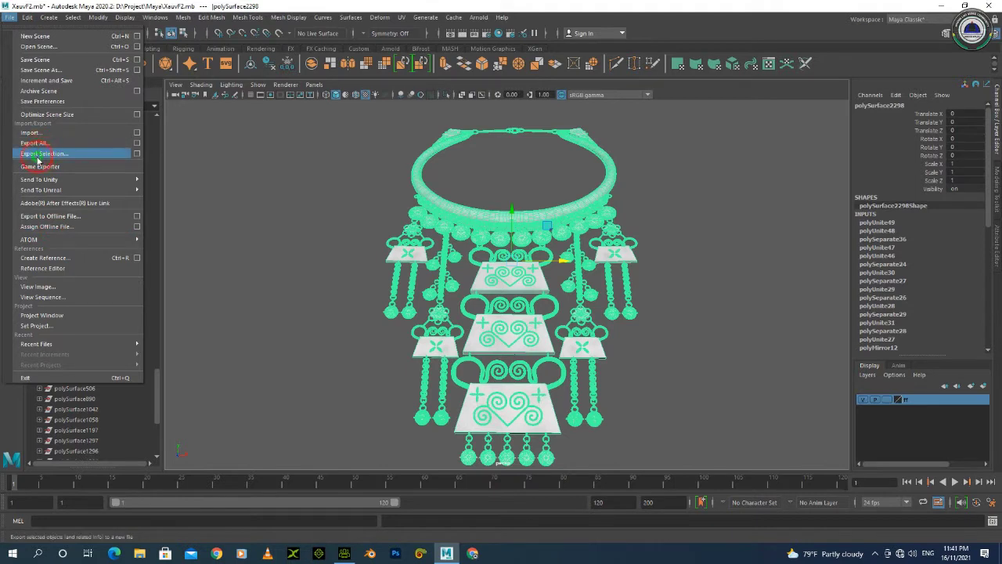
pyautogui.click(65, 154)
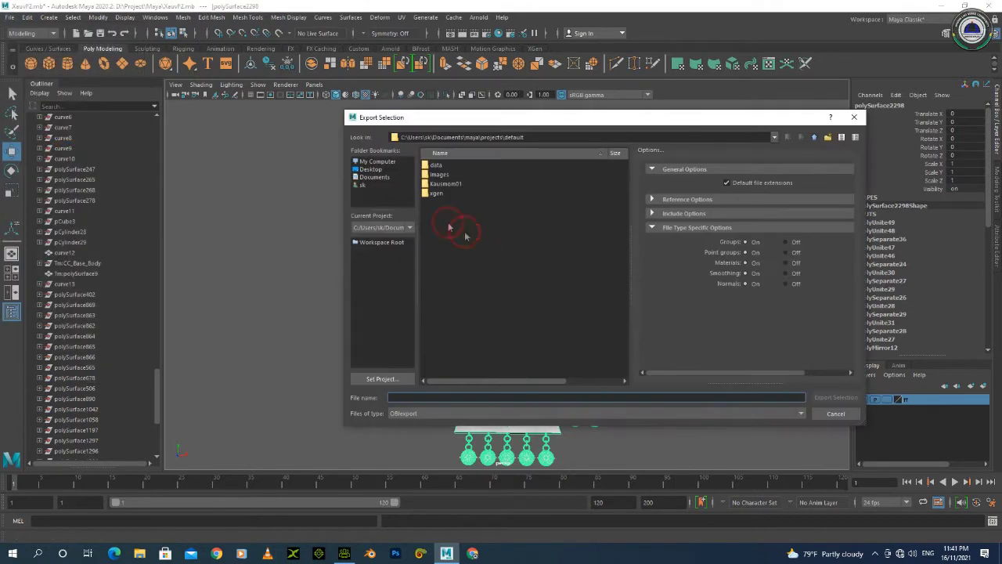
pyautogui.click(371, 169)
pyautogui.doubleClick(442, 184)
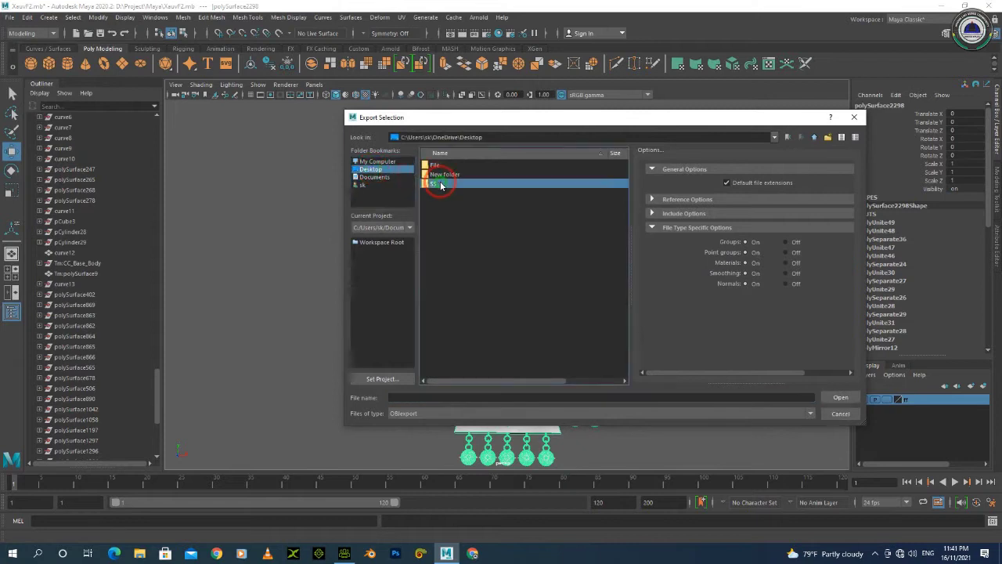
pyautogui.click(415, 397)
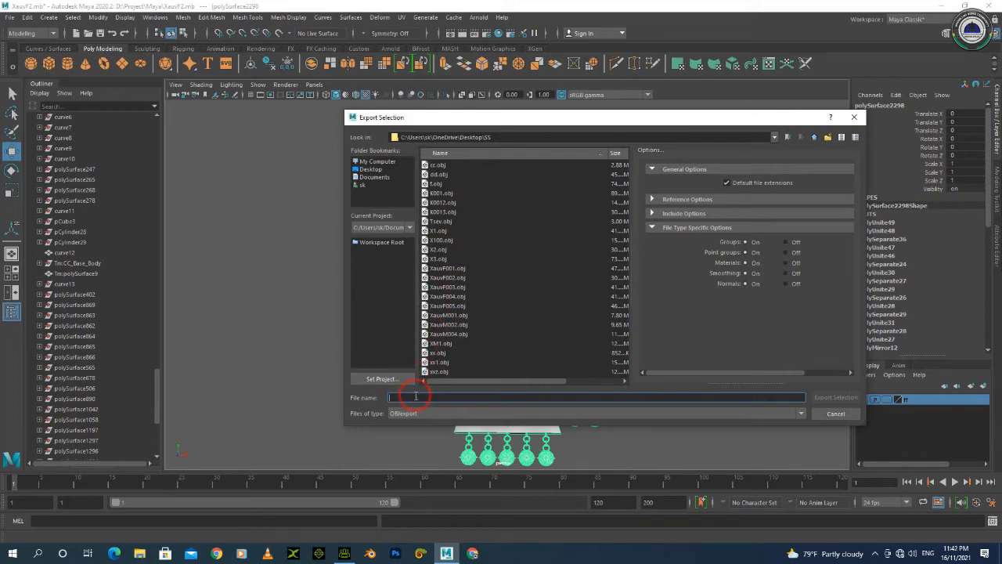
pyautogui.write('X')
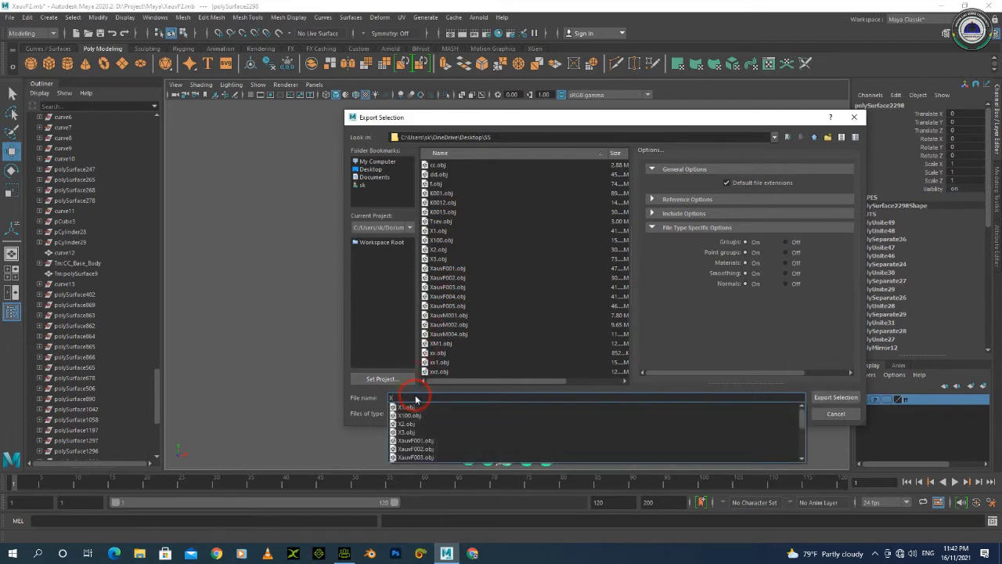
pyautogui.write('x207')
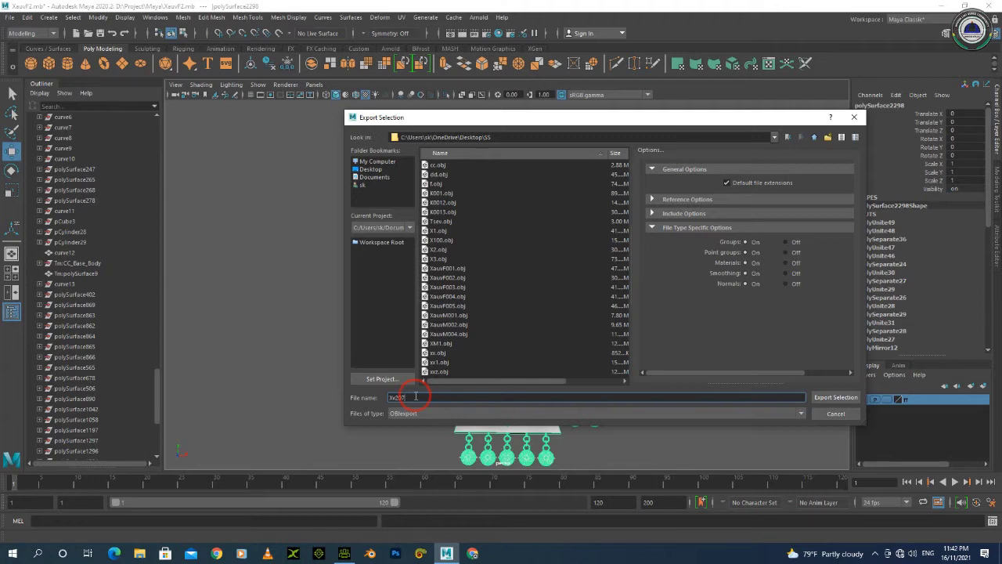
pyautogui.click(823, 398)
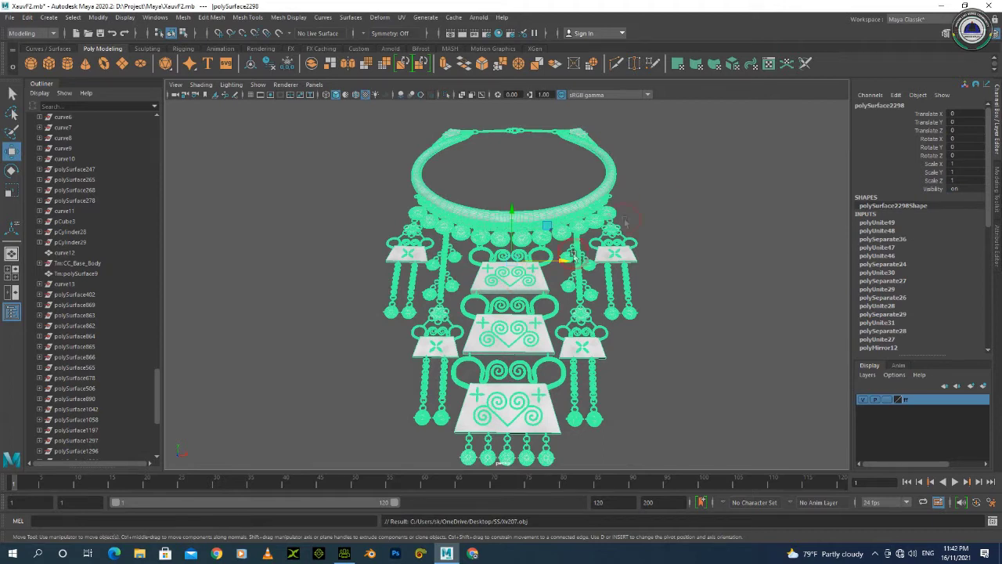
# - Minimise Maya, refresh the desktop and switch to the avatar project in Character Creator 3
pyautogui.click(665, 195)
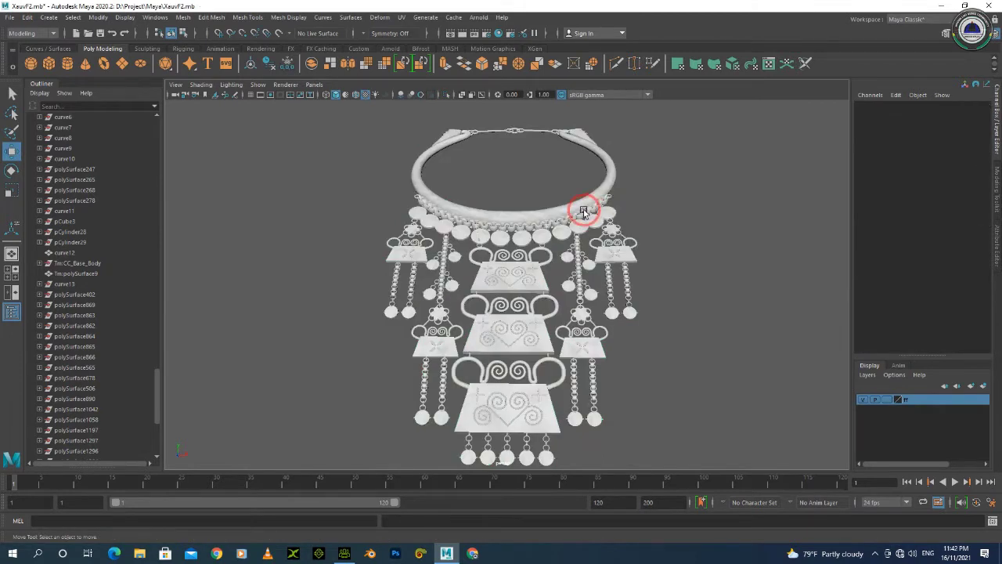
pyautogui.click(610, 184)
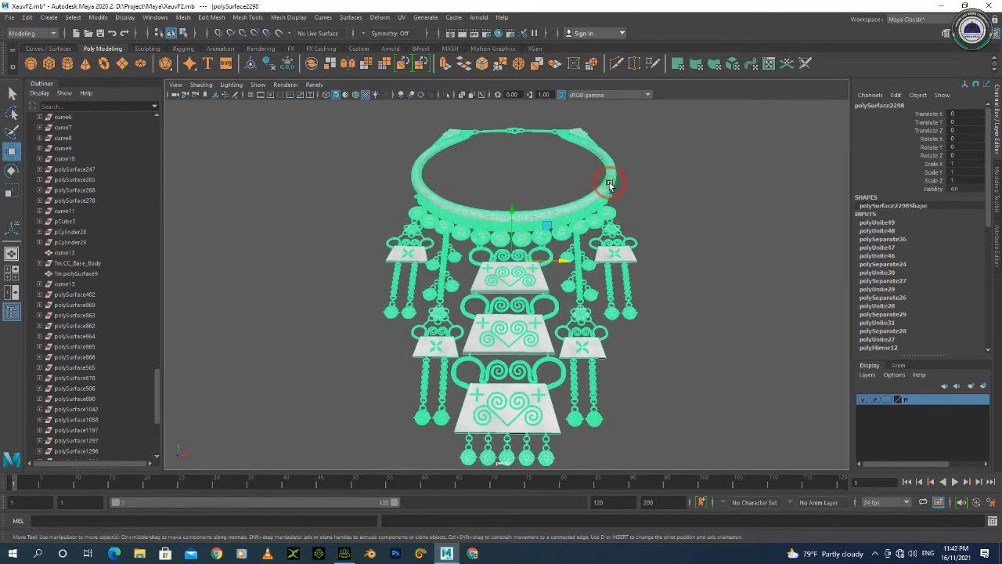
pyautogui.click(940, 6)
pyautogui.rightClick(604, 99)
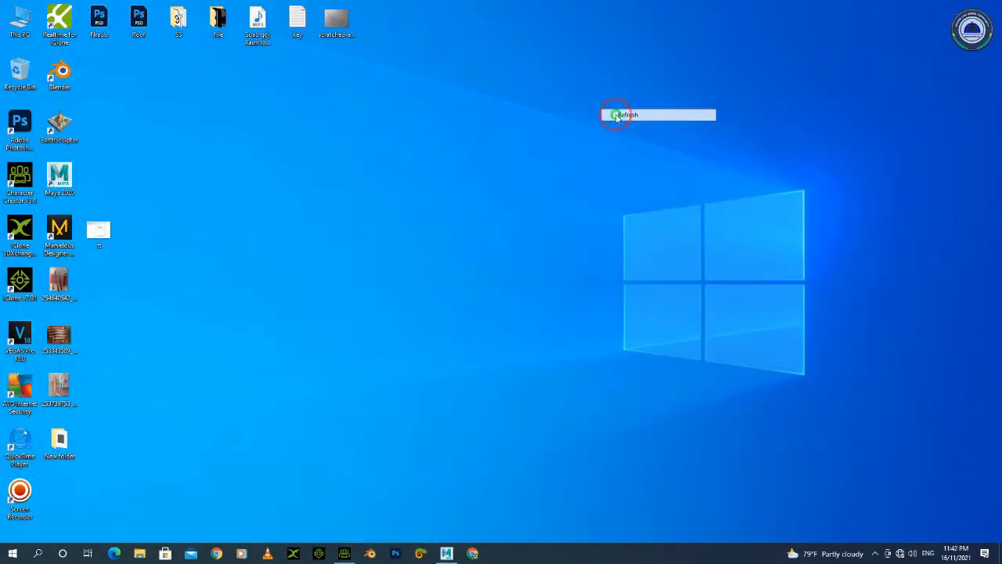
pyautogui.click(616, 112)
pyautogui.rightClick(410, 134)
pyautogui.click(425, 161)
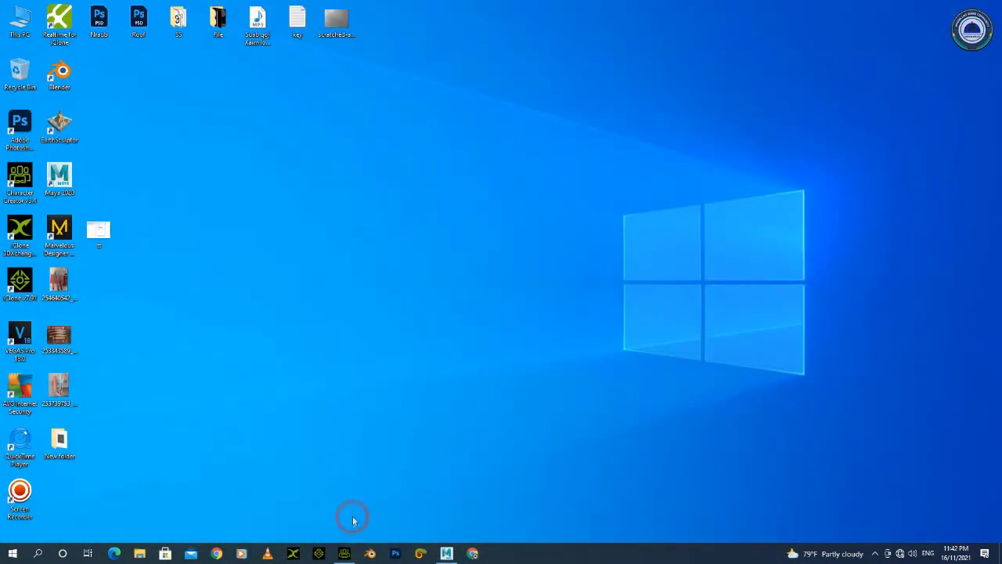
pyautogui.click(345, 553)
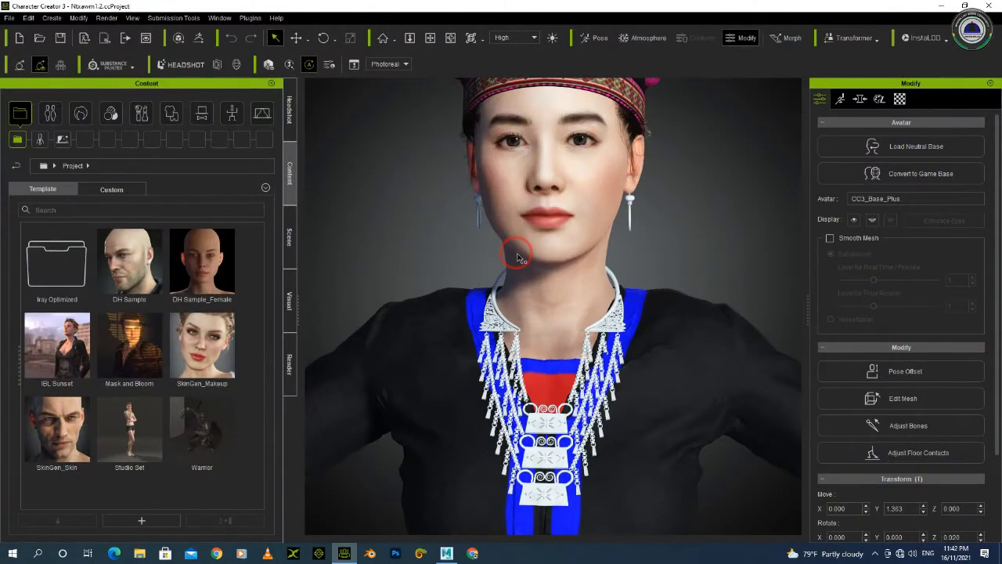
# - Delete the existing silver necklace, cloth X3, from around the avatar's neck
pyautogui.keyDown('alt'); pyautogui.moveTo(527, 250); pyautogui.dragTo(590, 346, button='right'); pyautogui.keyUp('alt')
pyautogui.keyDown('alt'); pyautogui.moveTo(590, 347); pyautogui.dragTo(561, 345); pyautogui.keyUp('alt')
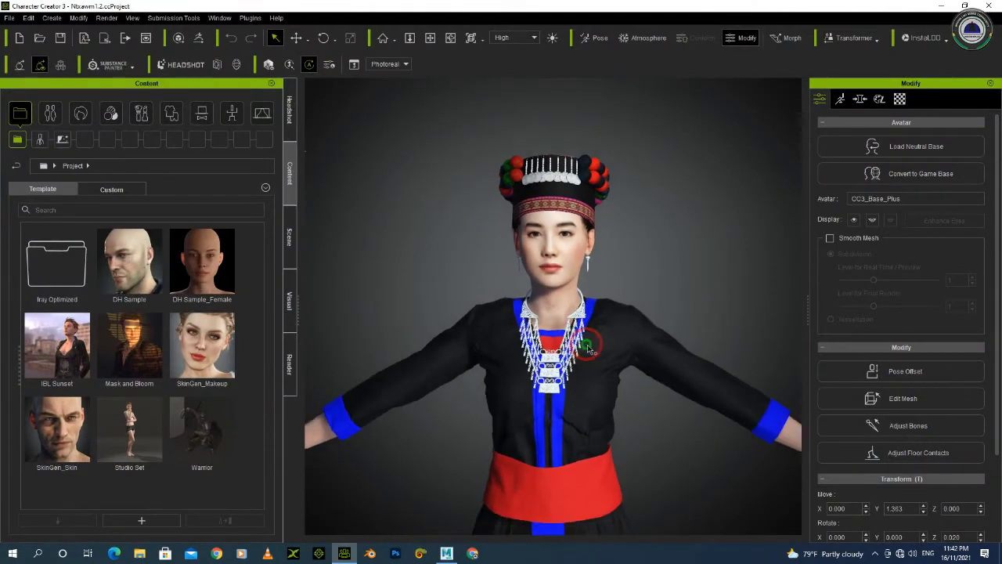
pyautogui.moveTo(561, 347); pyautogui.dragTo(611, 339, button='right')
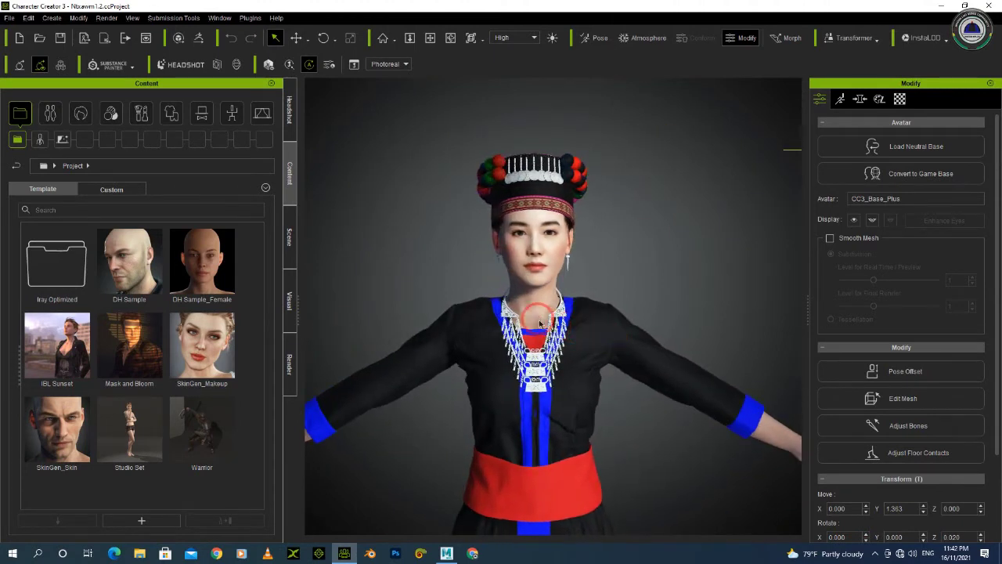
pyautogui.scroll(6, 539, 321)
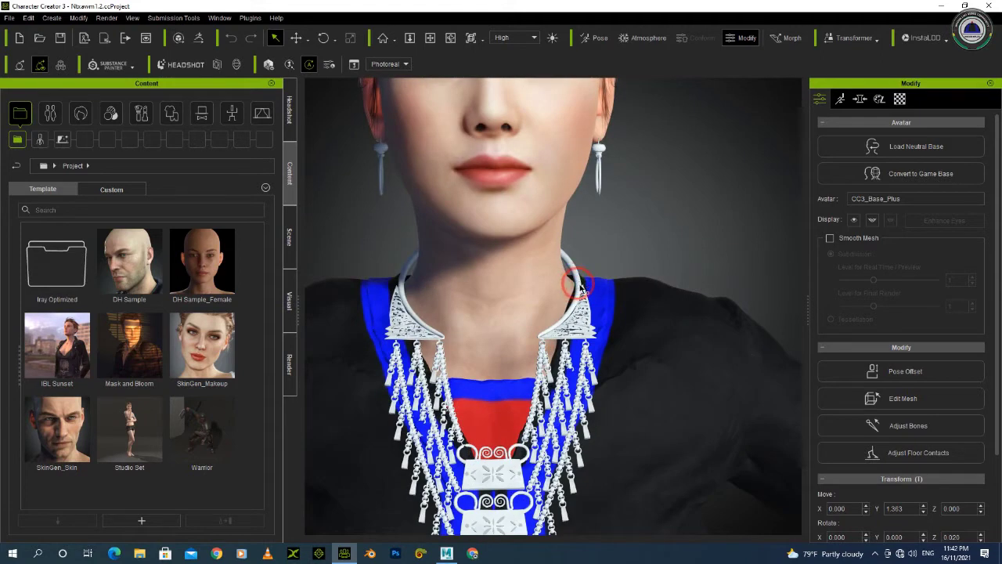
pyautogui.click(579, 287)
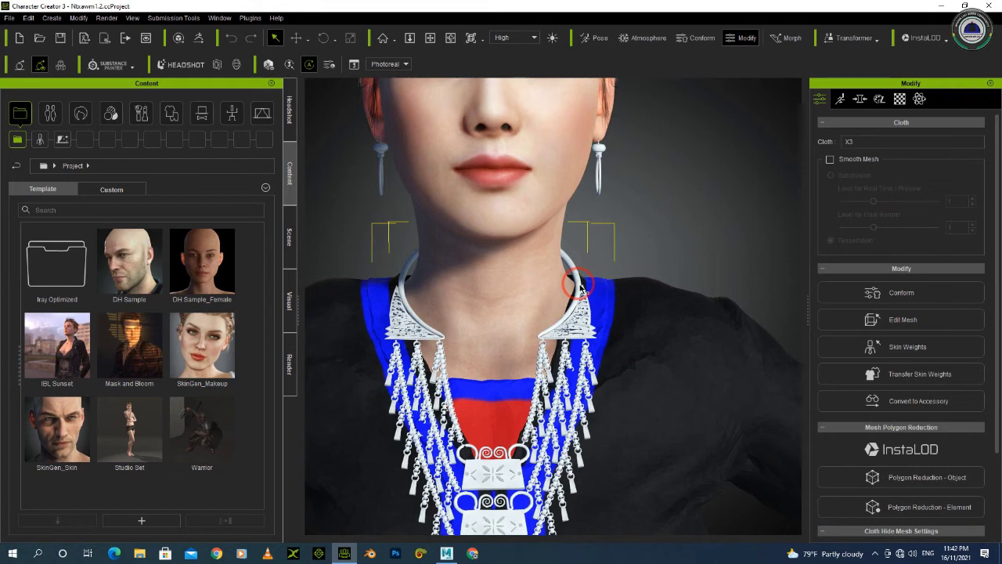
pyautogui.press('Delete')
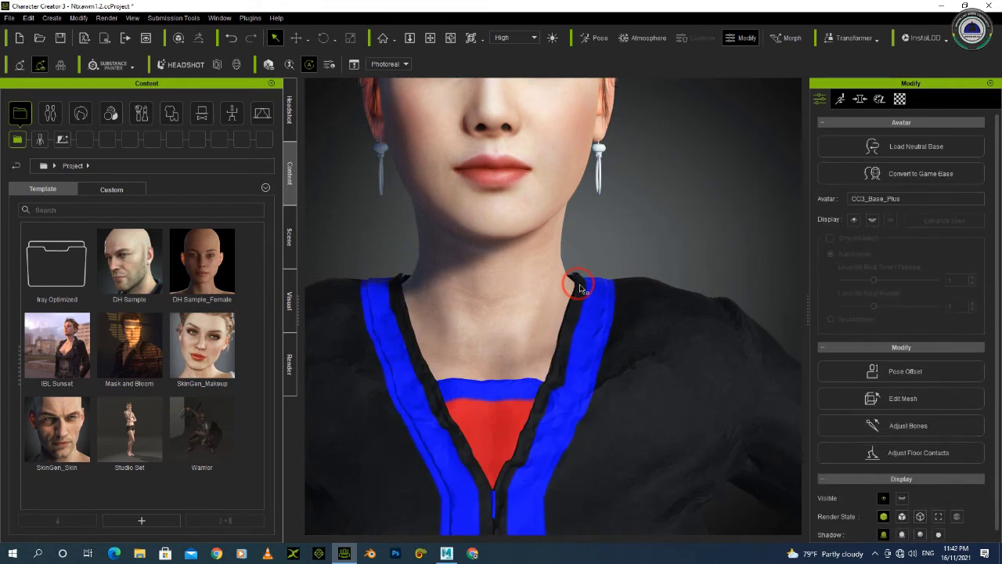
pyautogui.scroll(-6, 571, 275)
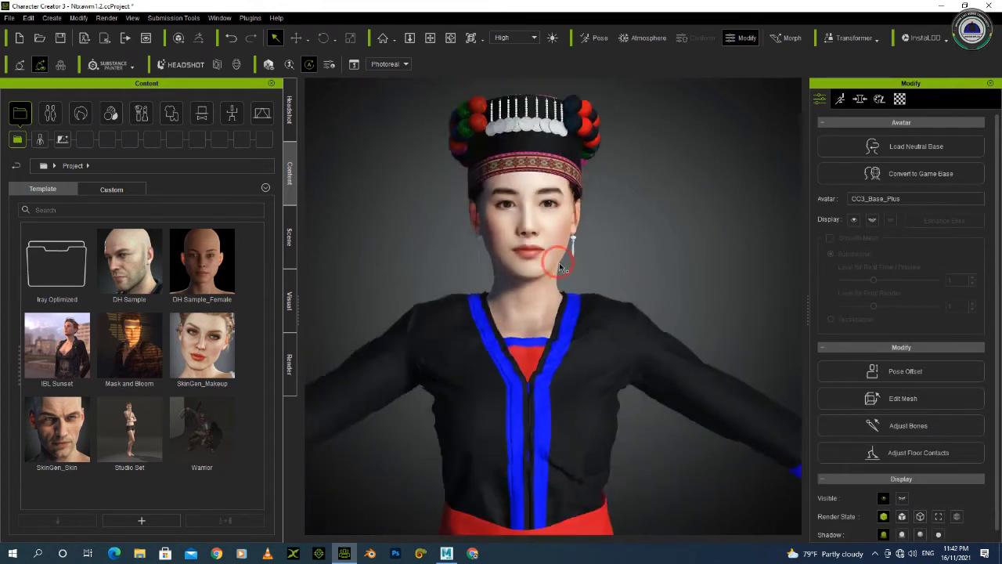
# - Import Xv207 from the SS folder on the Desktop as an accessory for the avatar
pyautogui.scroll(-2, 559, 265)
pyautogui.moveTo(586, 318); pyautogui.dragTo(439, 313, button='middle')
pyautogui.moveTo(391, 288); pyautogui.dragTo(536, 277, button='middle')
pyautogui.moveTo(551, 271); pyautogui.dragTo(548, 310, button='right')
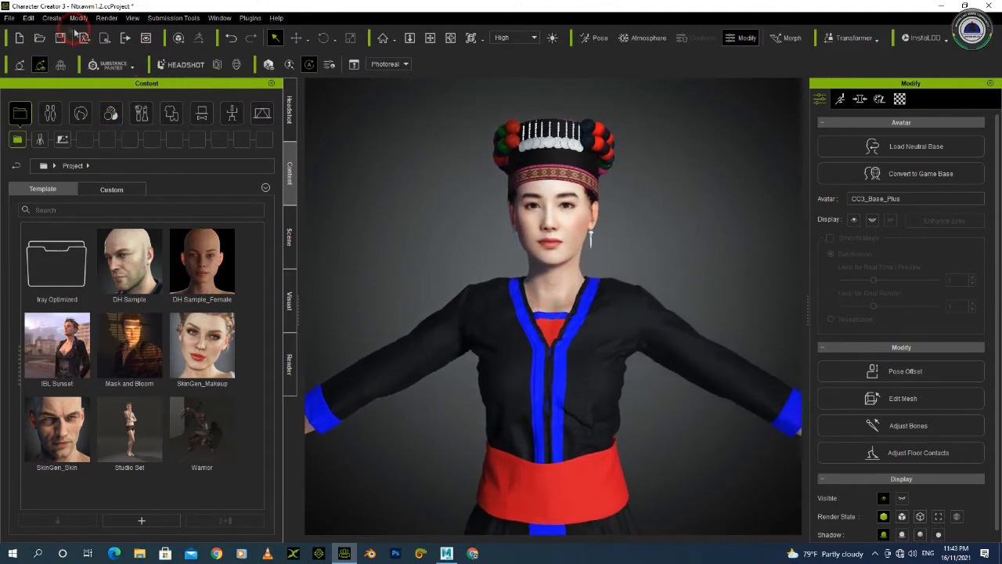
pyautogui.click(53, 18)
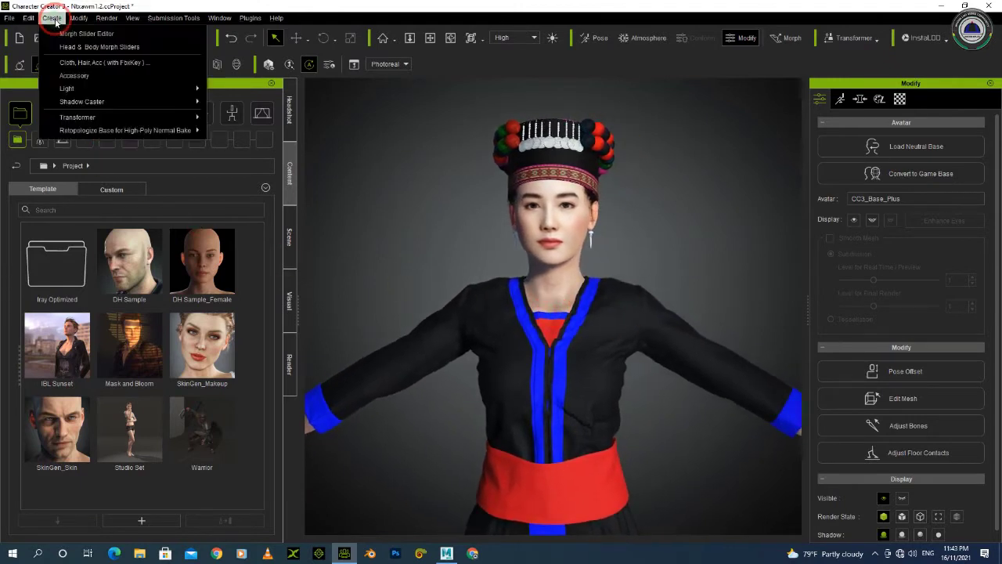
pyautogui.click(75, 76)
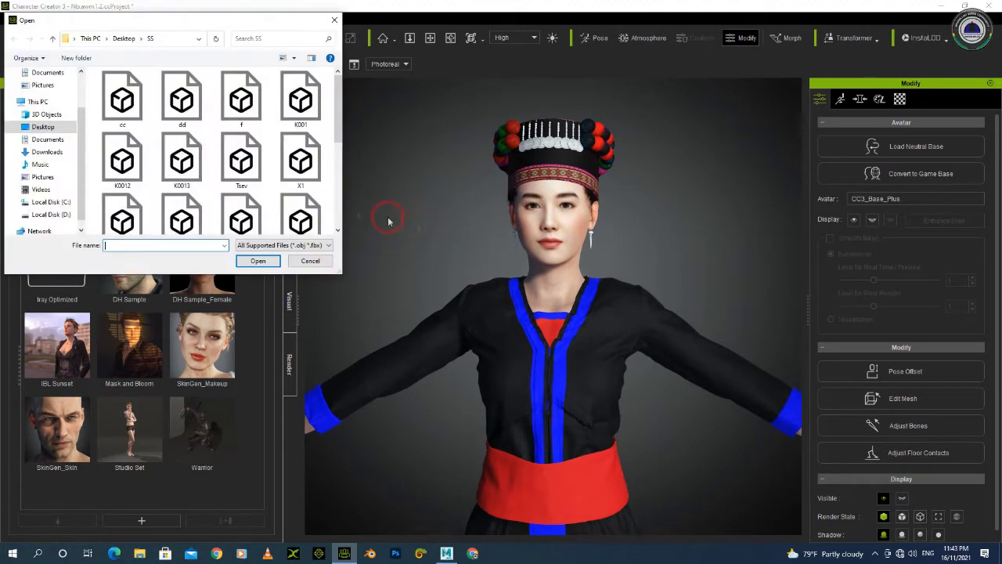
pyautogui.moveTo(336, 99); pyautogui.dragTo(328, 190)
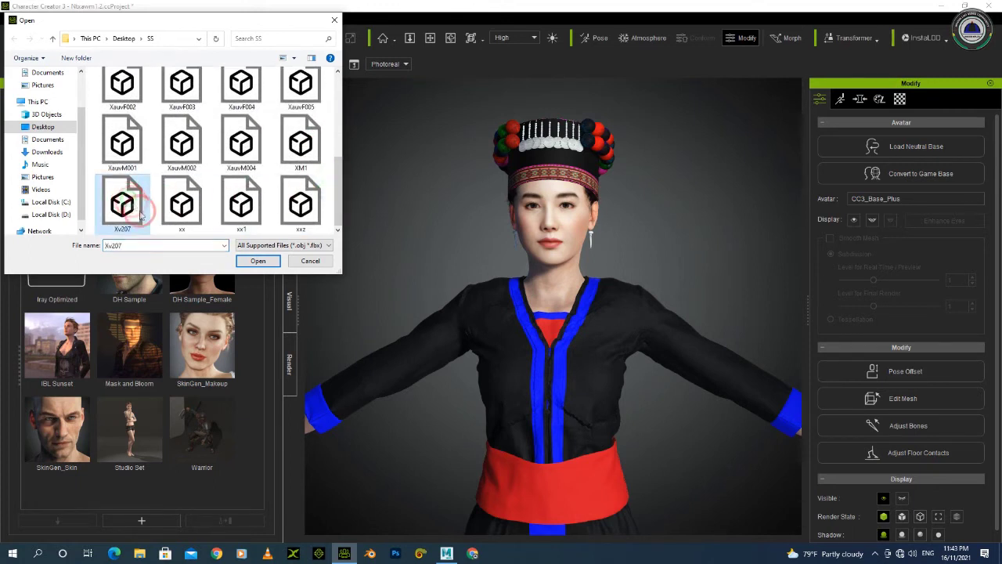
pyautogui.click(259, 261)
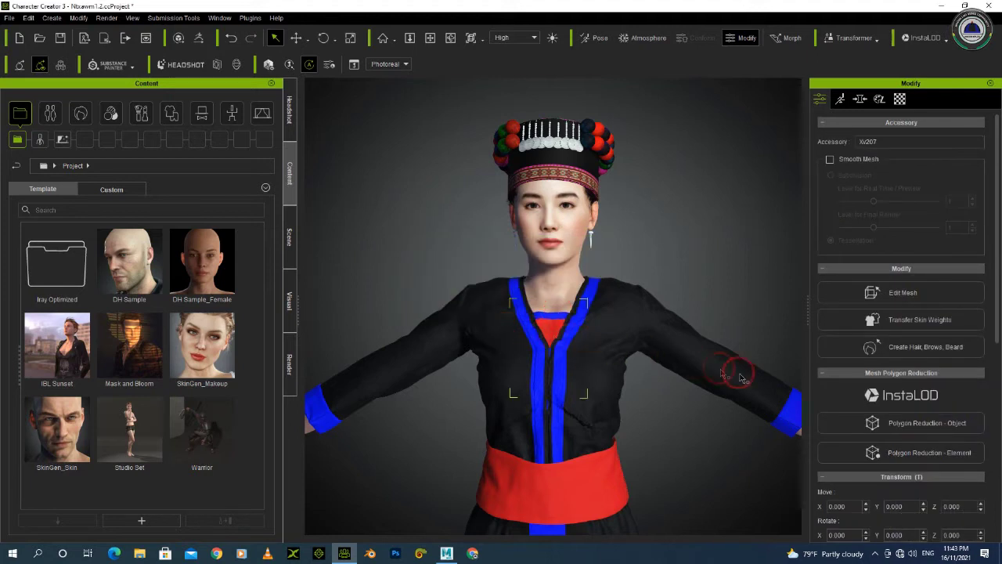
# - Place the imported necklace's pivot at its bottom middle point
pyautogui.scroll(-3, 609, 345)
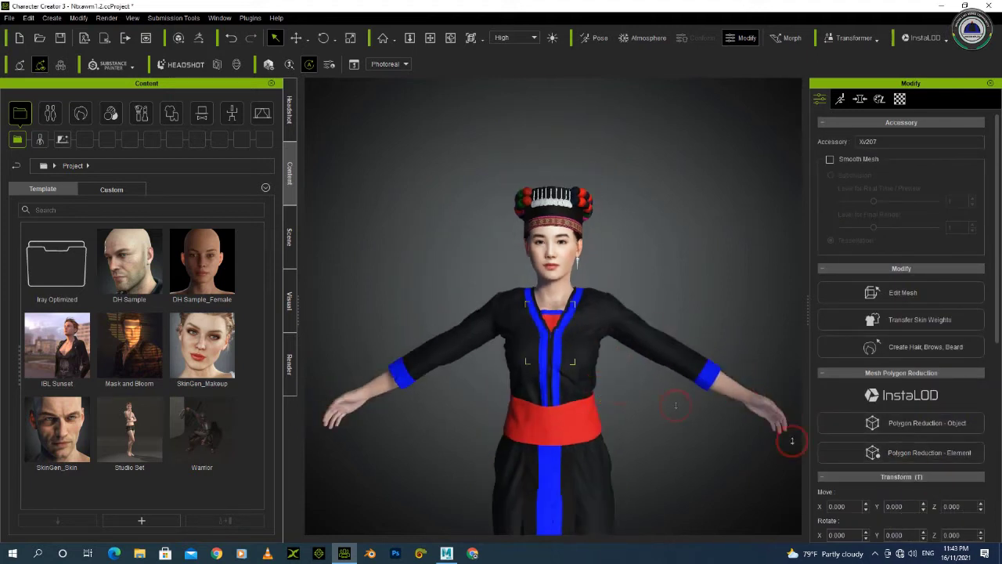
pyautogui.scroll(-5, 901, 473)
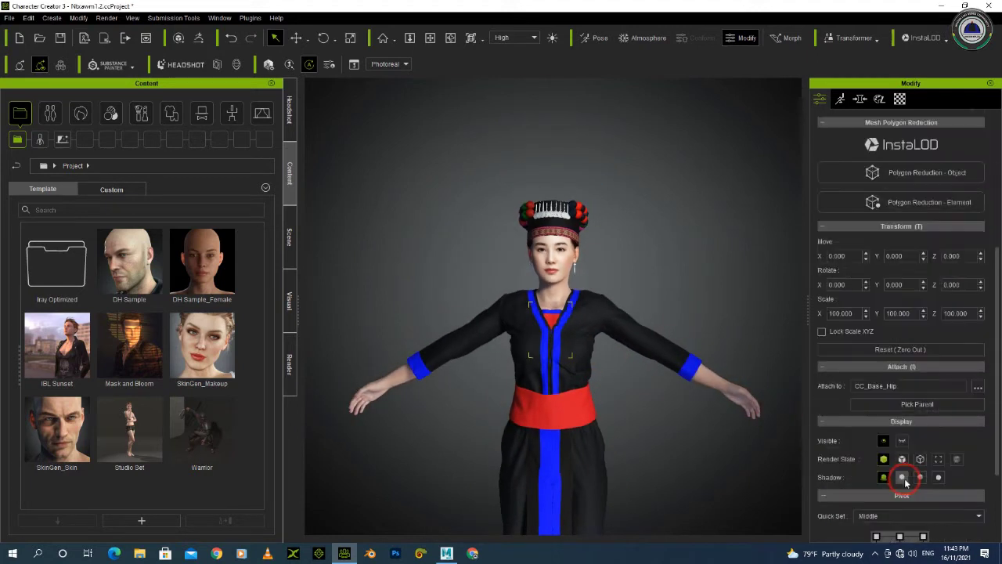
pyautogui.scroll(-3, 906, 486)
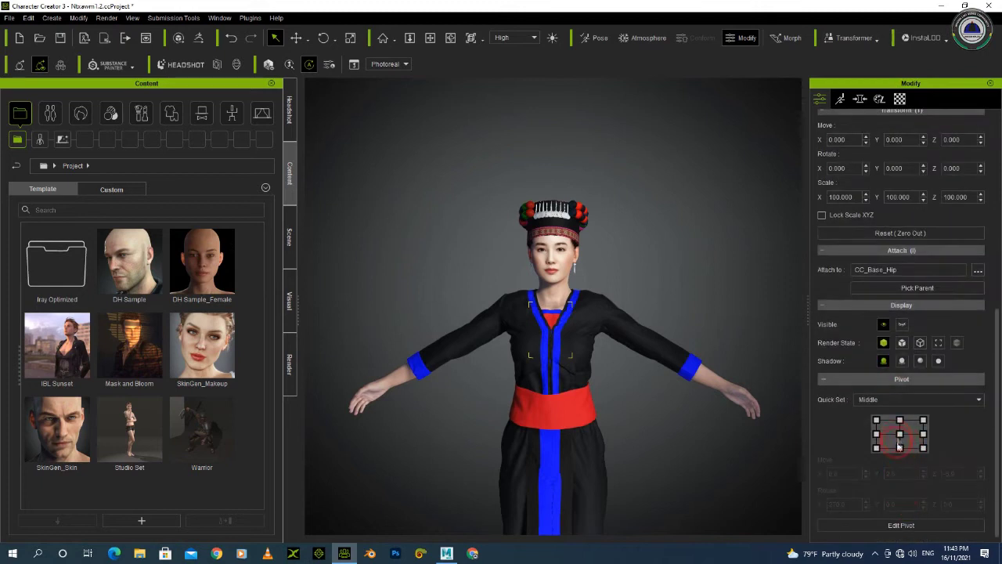
pyautogui.click(901, 450)
# - Raise the necklace out of the jacket and settle it around the neck at about Y 136.8
pyautogui.press('w')
pyautogui.scroll(2, 550, 287)
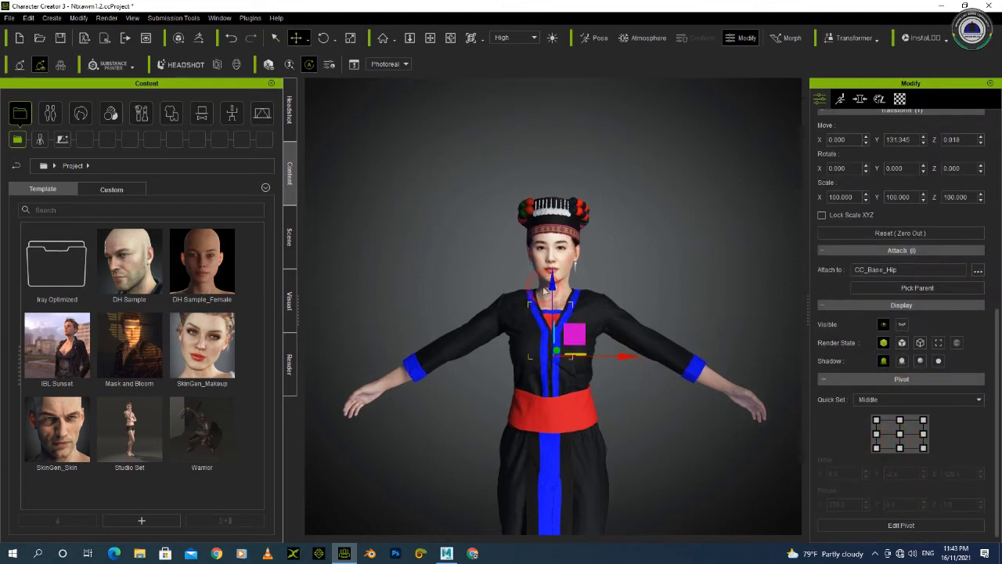
pyautogui.moveTo(553, 268); pyautogui.dragTo(551, 272)
pyautogui.scroll(8, 567, 282)
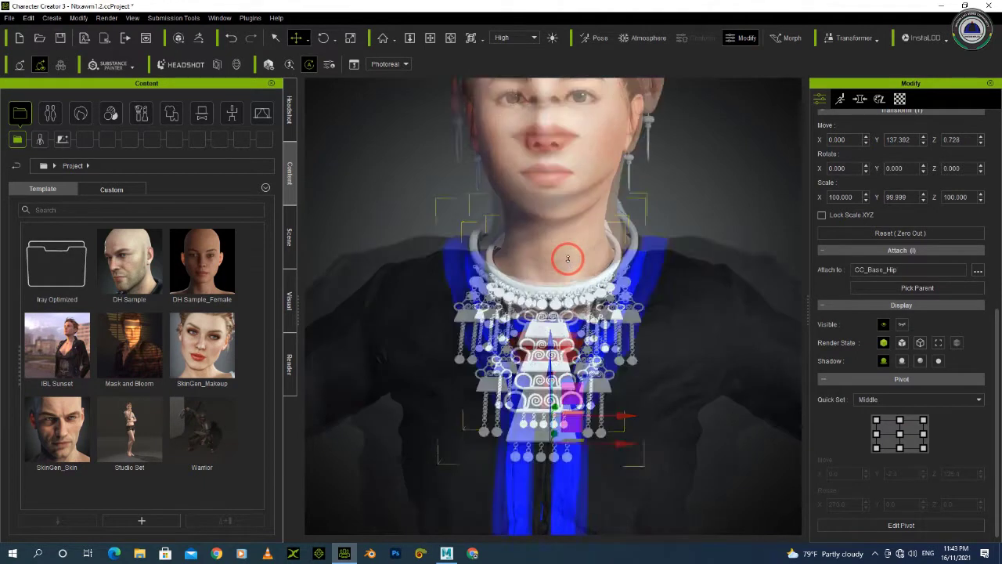
pyautogui.scroll(3, 568, 259)
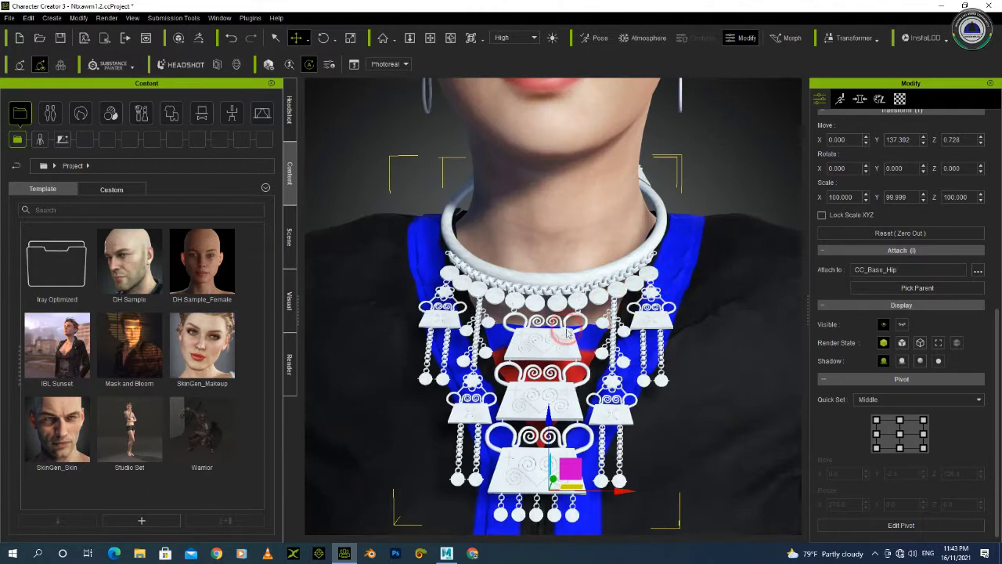
pyautogui.scroll(-3, 567, 335)
pyautogui.moveTo(548, 373); pyautogui.dragTo(550, 378)
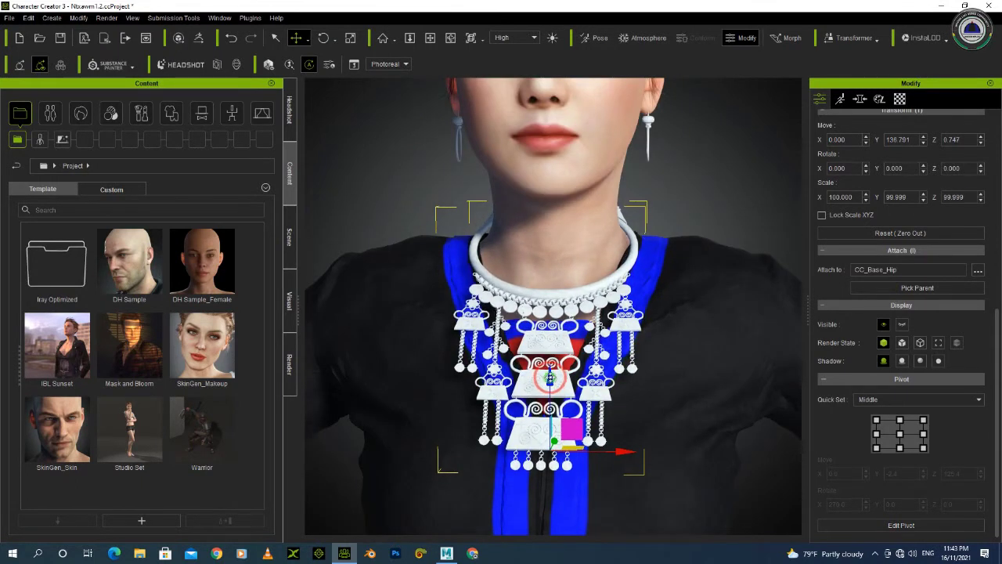
# - Set the necklace's pivot to its centre, then shift it back and up against the neck to about Y 147.0, Z -1.4
pyautogui.moveTo(489, 345); pyautogui.dragTo(459, 345, button='right')
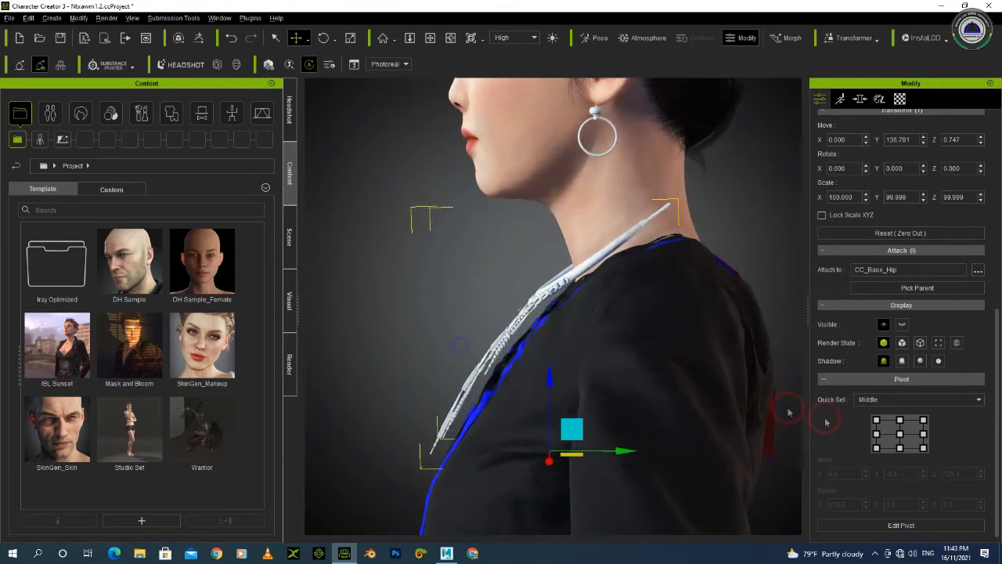
pyautogui.click(901, 433)
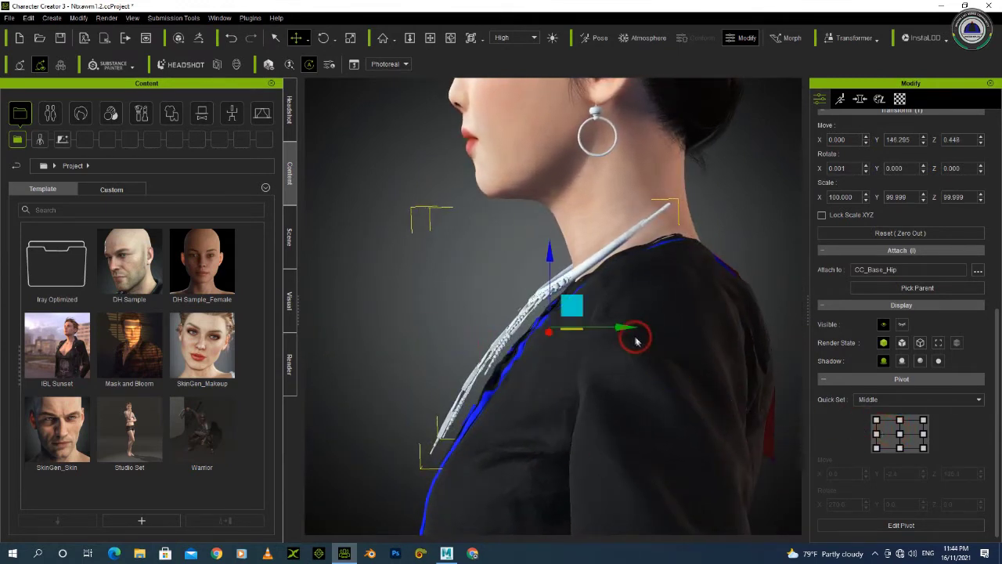
pyautogui.moveTo(629, 328); pyautogui.dragTo(634, 321)
pyautogui.moveTo(561, 249); pyautogui.dragTo(560, 247)
pyautogui.moveTo(638, 322); pyautogui.dragTo(641, 322)
pyautogui.moveTo(672, 227); pyautogui.dragTo(672, 287, button='right')
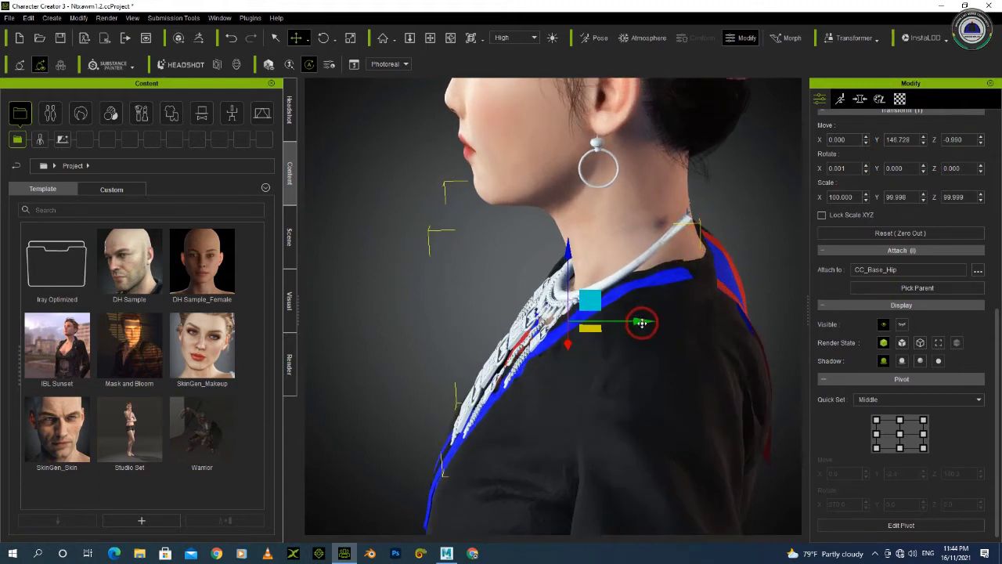
pyautogui.moveTo(568, 253); pyautogui.dragTo(568, 250)
pyautogui.moveTo(642, 319); pyautogui.dragTo(642, 320)
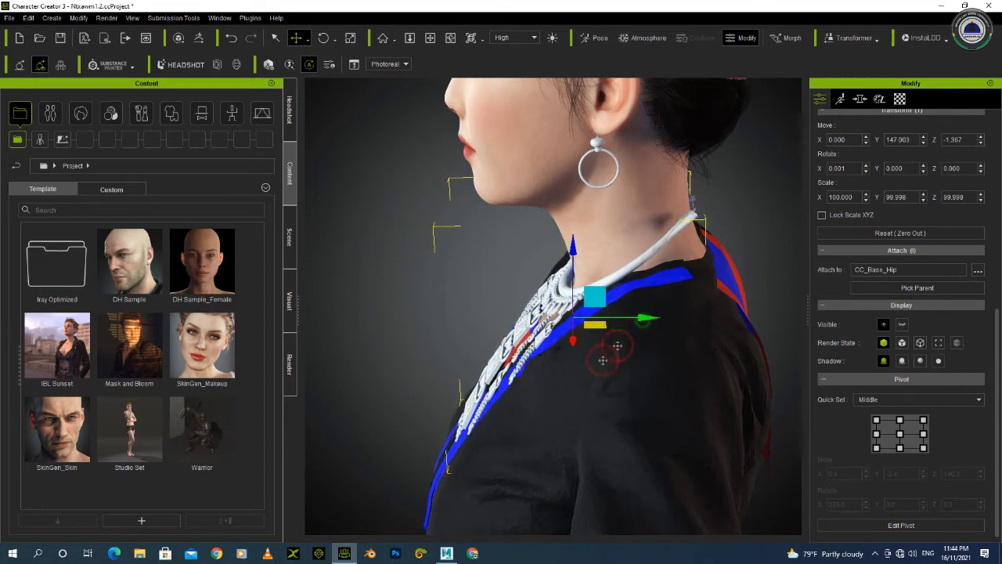
# - Nudge the necklace forward to about Z -1.2 and lower it onto the collar at about Y 146.3
pyautogui.moveTo(573, 336); pyautogui.dragTo(565, 315, button='right')
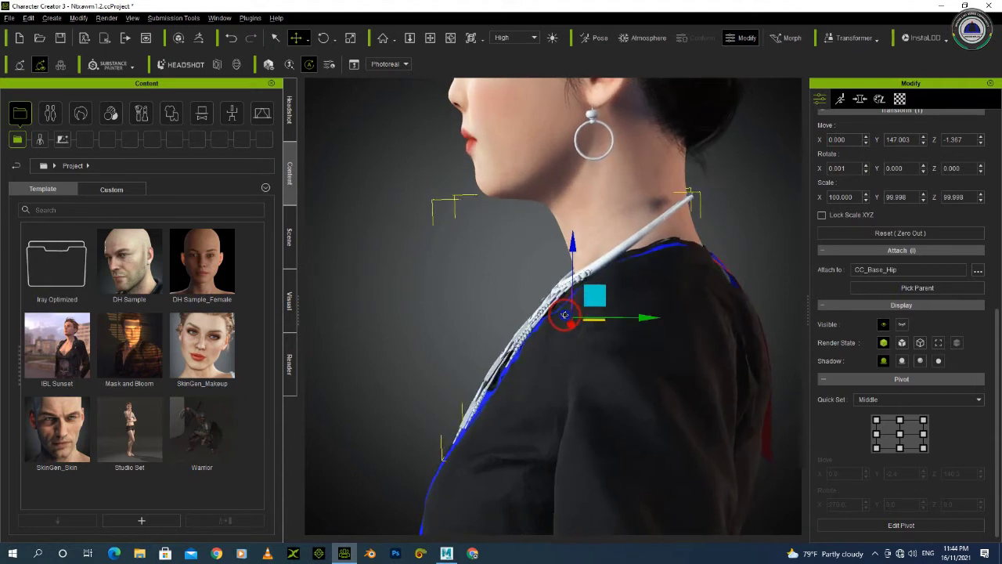
pyautogui.moveTo(646, 319); pyautogui.dragTo(647, 321)
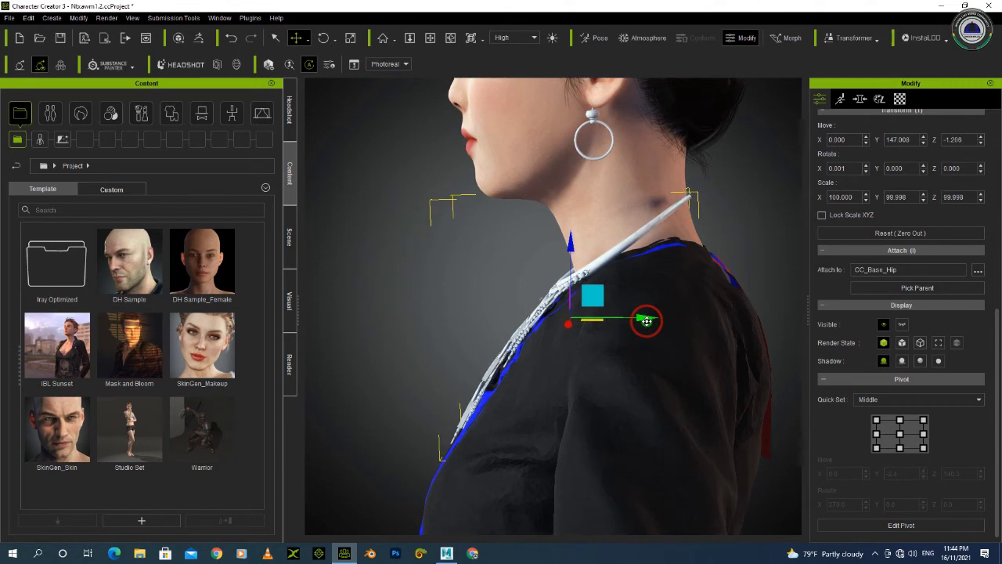
pyautogui.moveTo(553, 341); pyautogui.dragTo(649, 336, button='right')
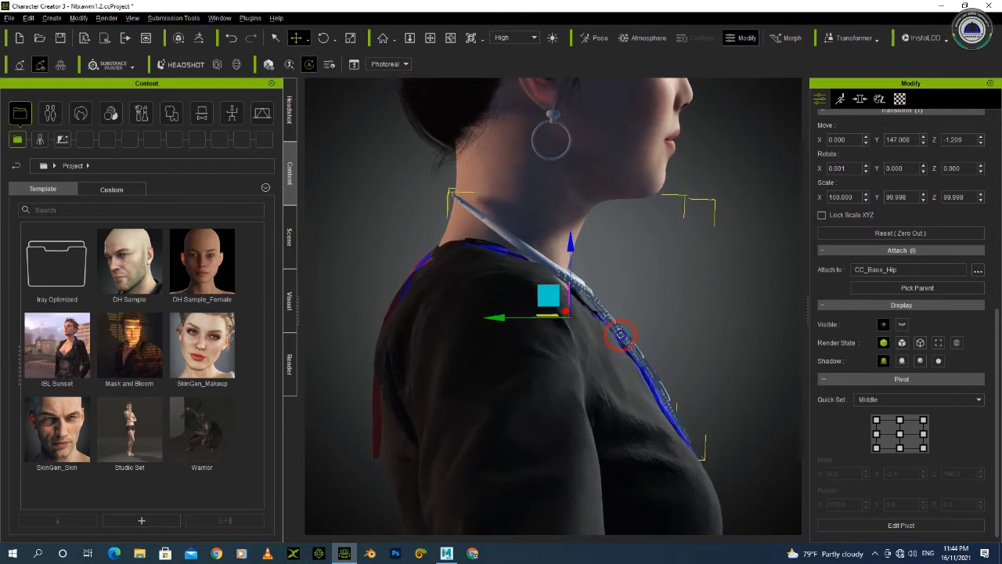
pyautogui.moveTo(569, 242); pyautogui.dragTo(568, 253)
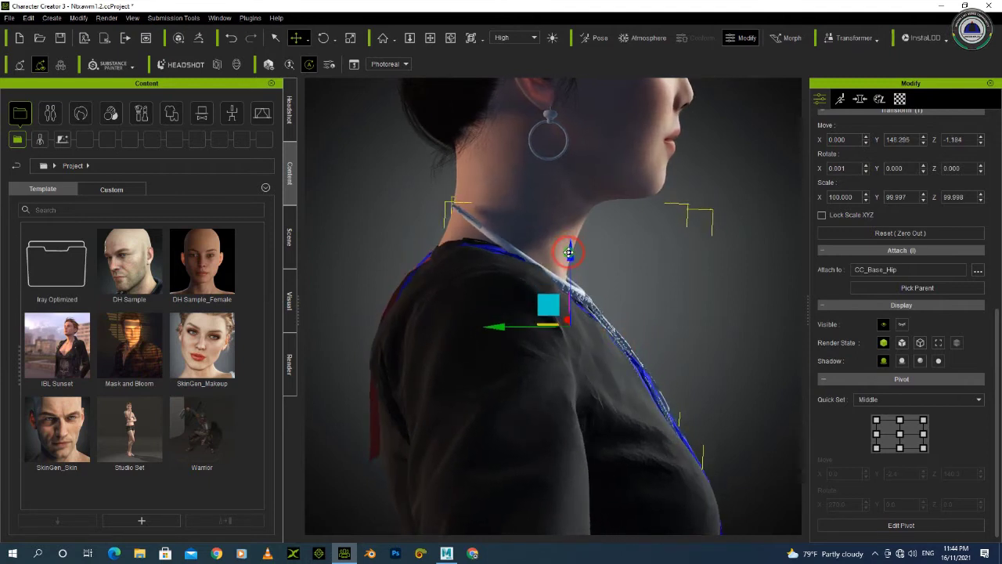
pyautogui.moveTo(554, 352); pyautogui.dragTo(470, 348, button='right')
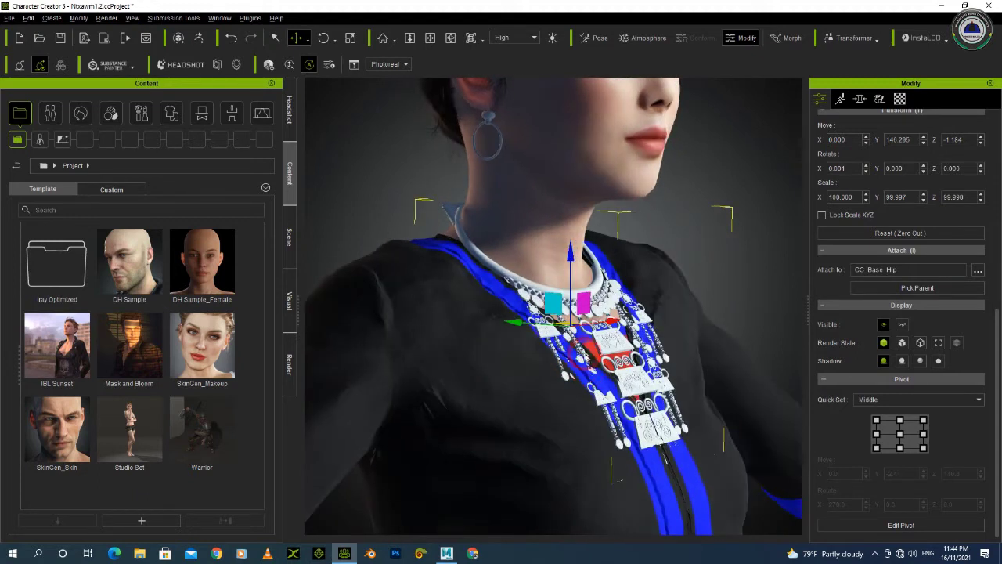
# - Fine-tune the necklace's position to about Y 146.4 and Z -1.23 so it rests just above the jacket
pyautogui.moveTo(588, 410); pyautogui.dragTo(531, 363, button='right')
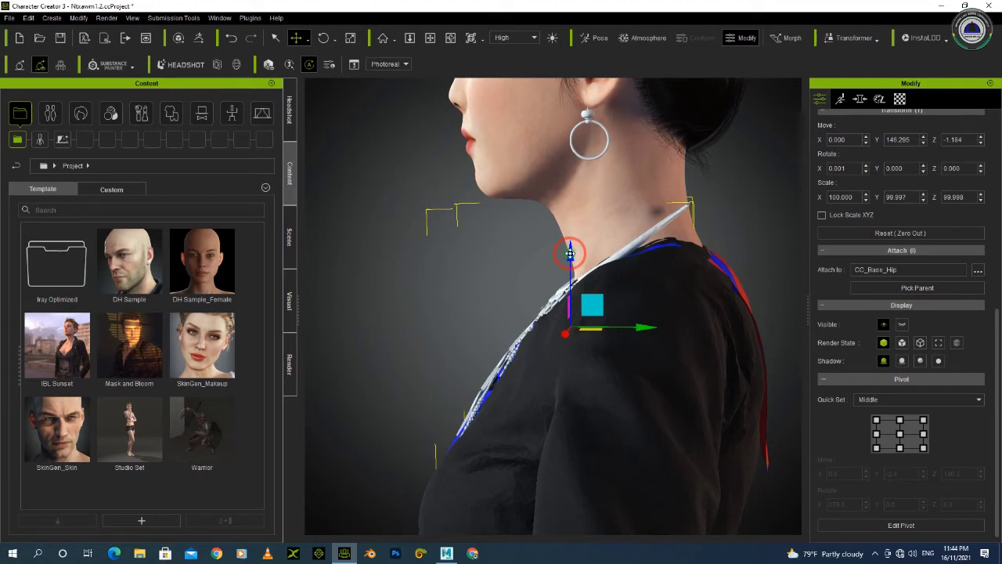
pyautogui.moveTo(570, 252); pyautogui.dragTo(568, 253)
pyautogui.moveTo(611, 329); pyautogui.dragTo(621, 368, button='right')
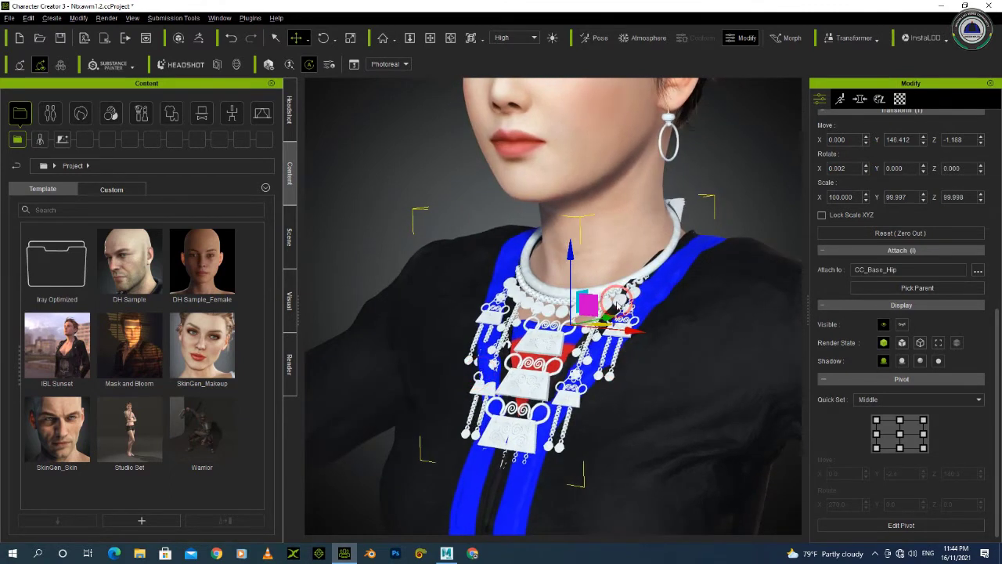
pyautogui.moveTo(553, 300); pyautogui.dragTo(497, 291, button='right')
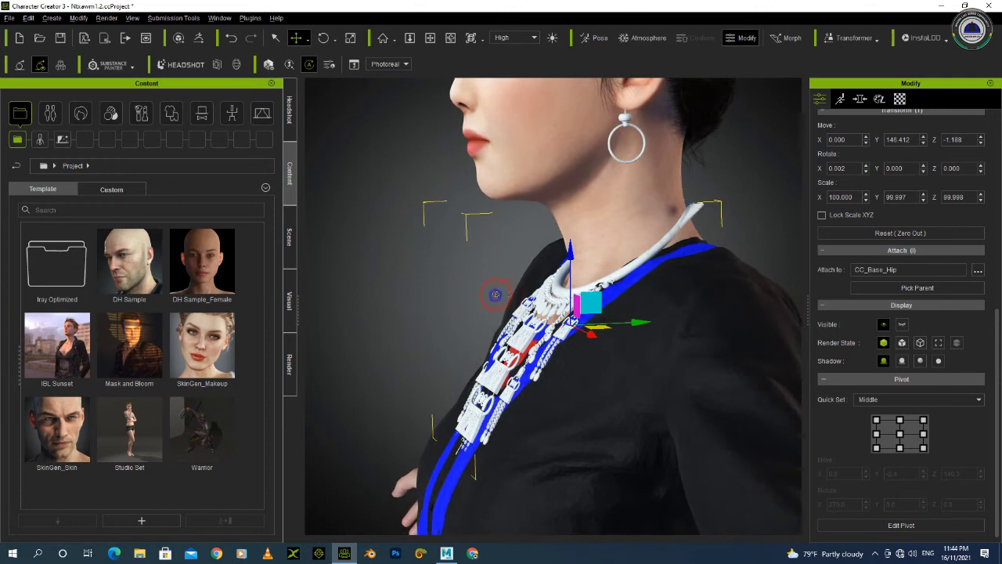
pyautogui.moveTo(636, 324); pyautogui.dragTo(637, 323)
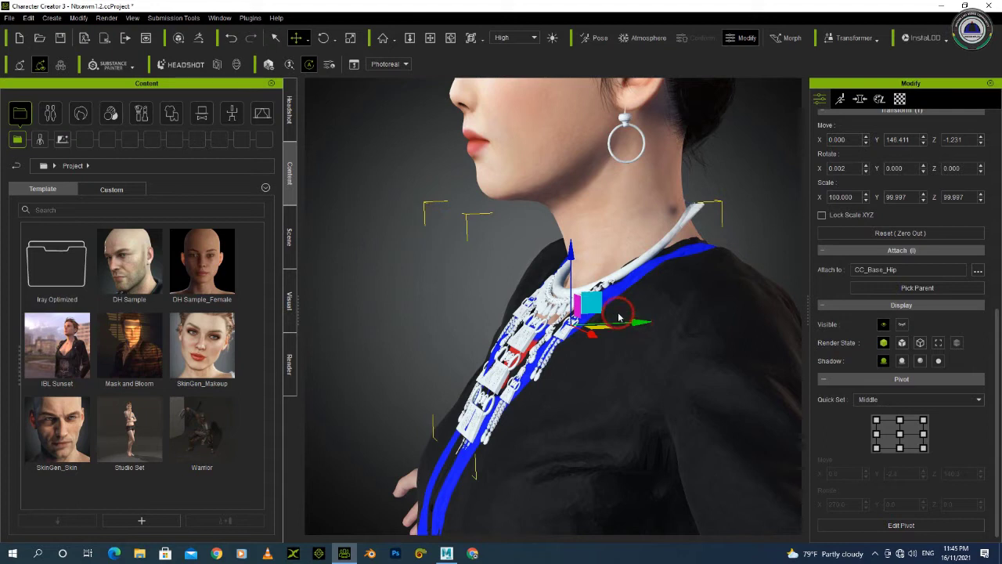
# - Tilt the necklace to about -2.8 degrees around X and raise it to about Y 146.8
pyautogui.press('e')
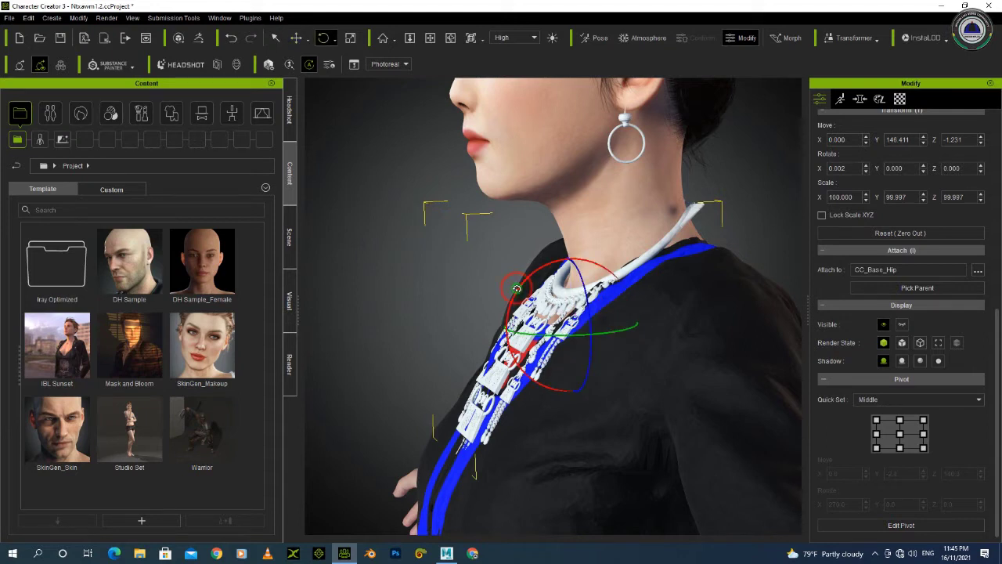
pyautogui.moveTo(517, 289); pyautogui.dragTo(516, 287)
pyautogui.moveTo(434, 338); pyautogui.dragTo(549, 235, button='right')
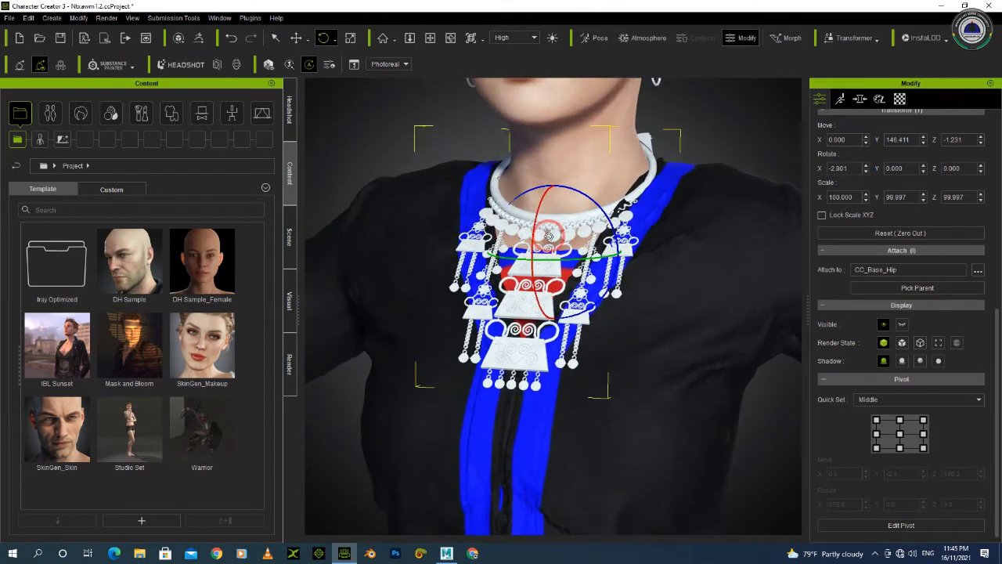
pyautogui.press('w')
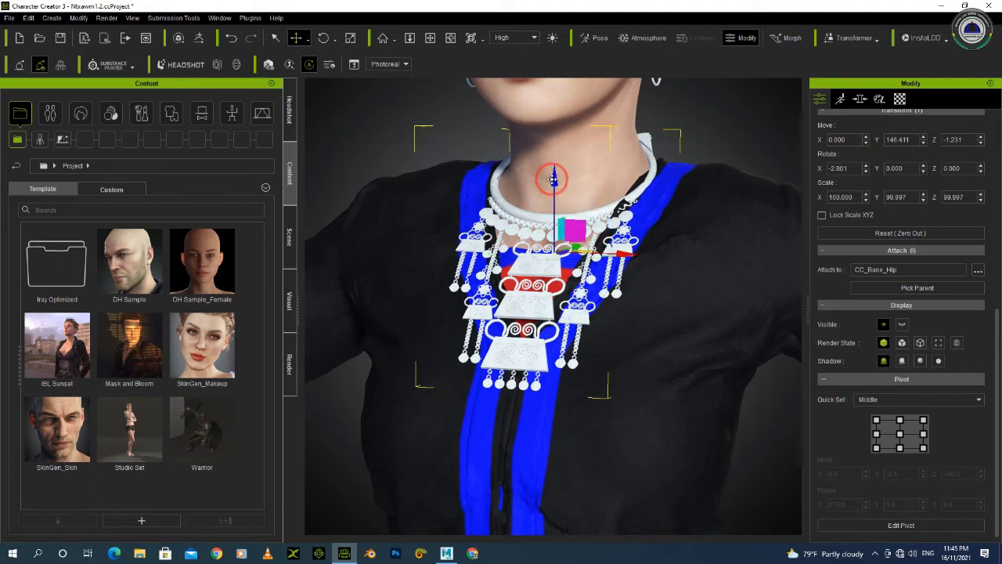
pyautogui.moveTo(552, 175); pyautogui.dragTo(551, 175)
pyautogui.moveTo(610, 231); pyautogui.dragTo(543, 233, button='right')
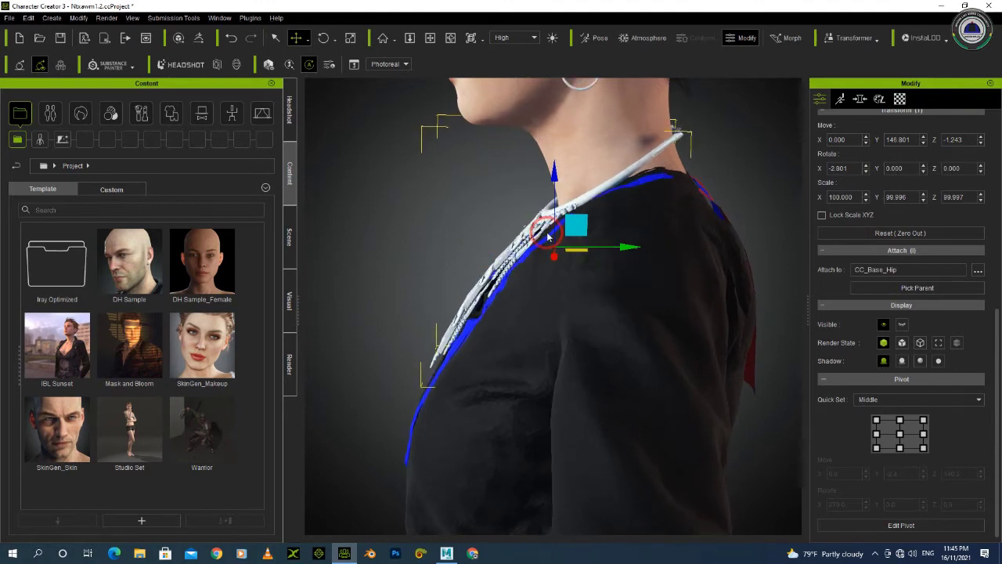
# - Readjust the necklace's X rotation to about -0.9 degrees, comparing its fit against the chest from both sides
pyautogui.press('e')
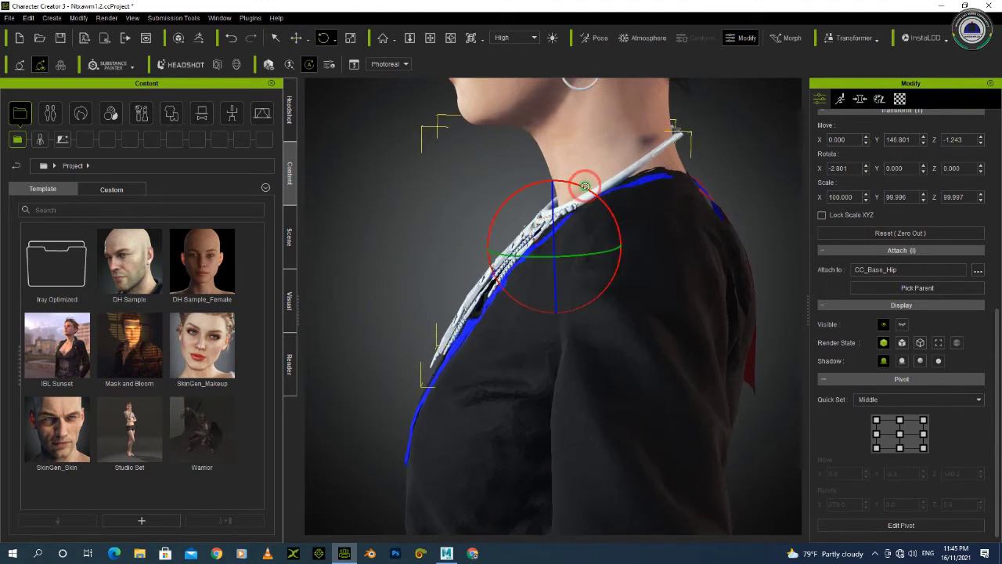
pyautogui.moveTo(584, 186); pyautogui.dragTo(584, 188)
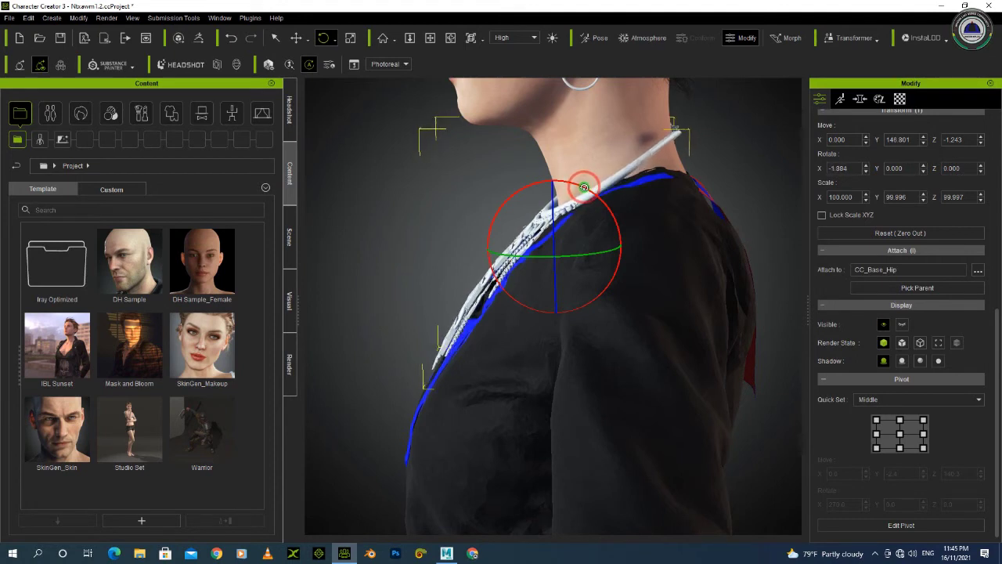
pyautogui.moveTo(459, 218); pyautogui.dragTo(682, 242, button='right')
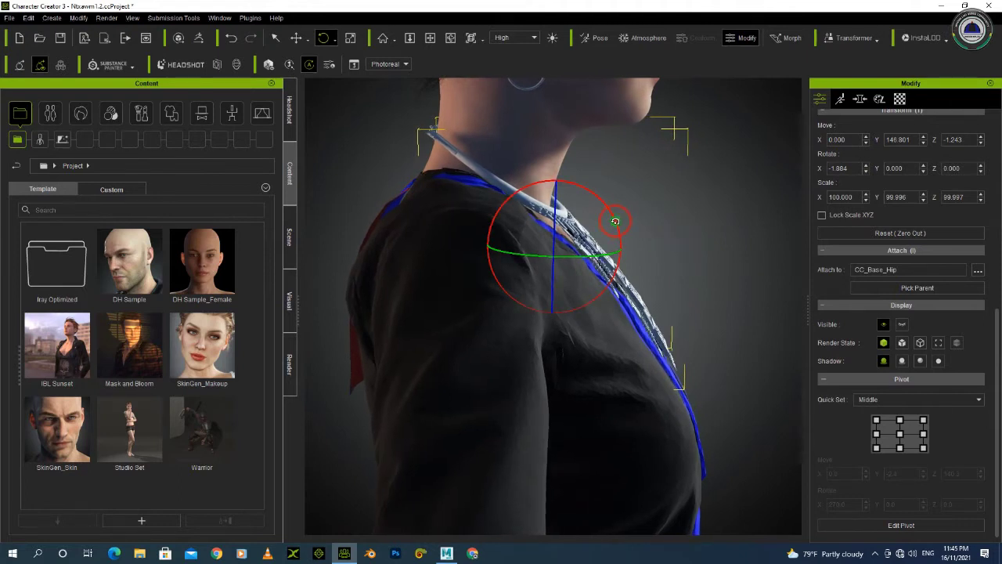
pyautogui.moveTo(615, 223); pyautogui.dragTo(615, 222)
pyautogui.moveTo(615, 222); pyautogui.dragTo(425, 360, button='right')
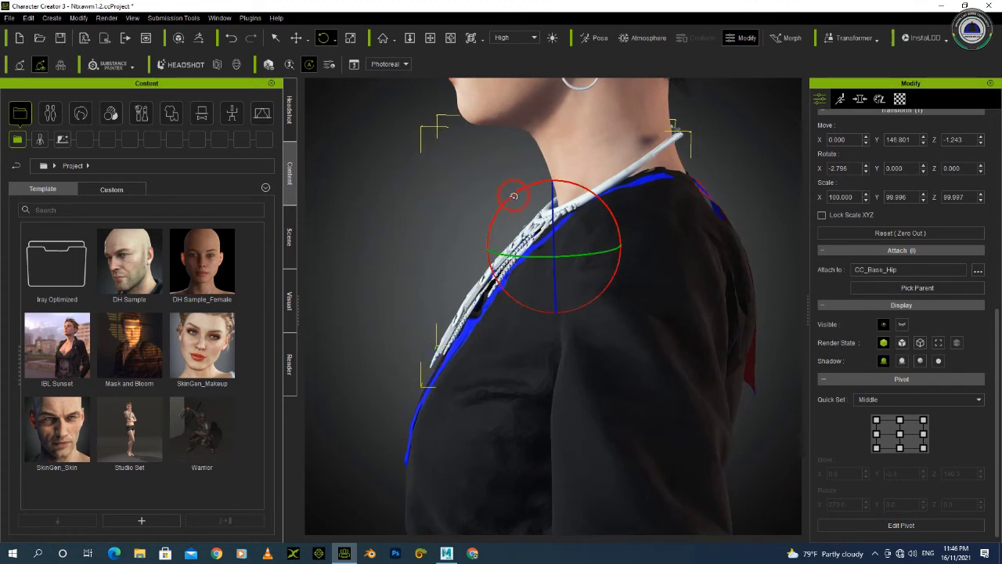
pyautogui.moveTo(512, 199); pyautogui.dragTo(512, 198)
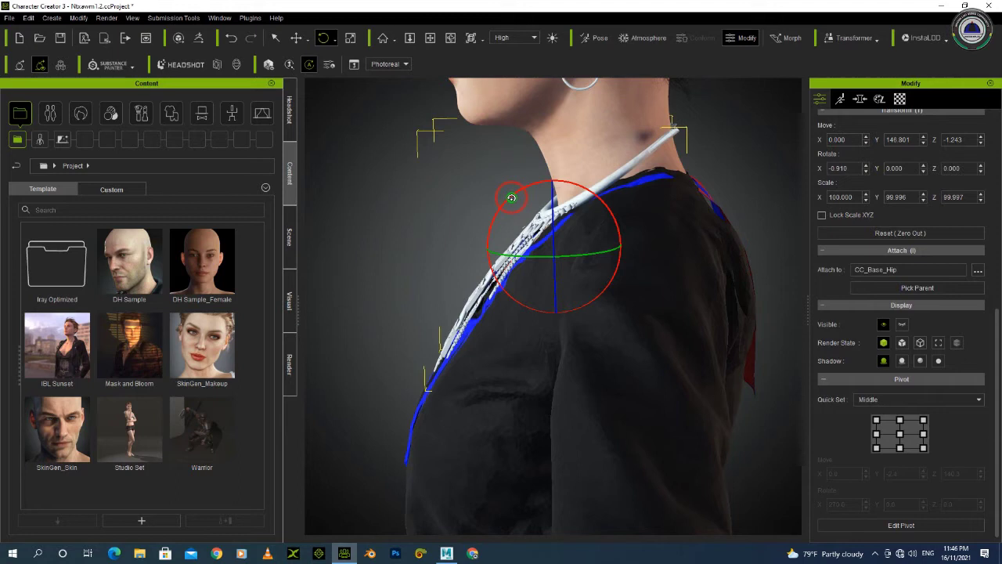
pyautogui.moveTo(648, 215); pyautogui.dragTo(458, 146, button='right')
pyautogui.moveTo(588, 220); pyautogui.dragTo(618, 205, button='right')
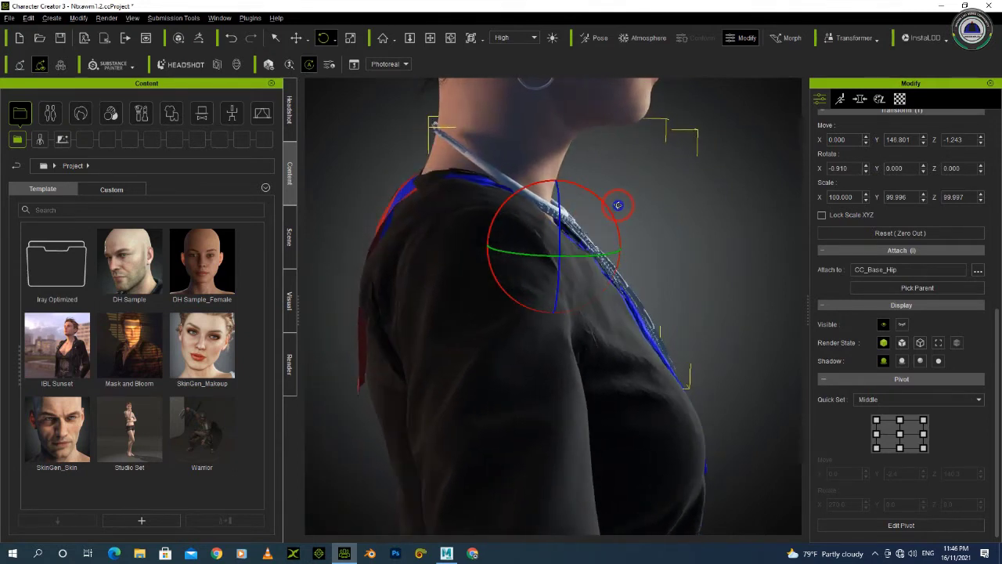
# - Examine how the necklace sits on the collar and chest, viewing it from the side, front and angled close-ups
pyautogui.scroll(-5, 614, 217)
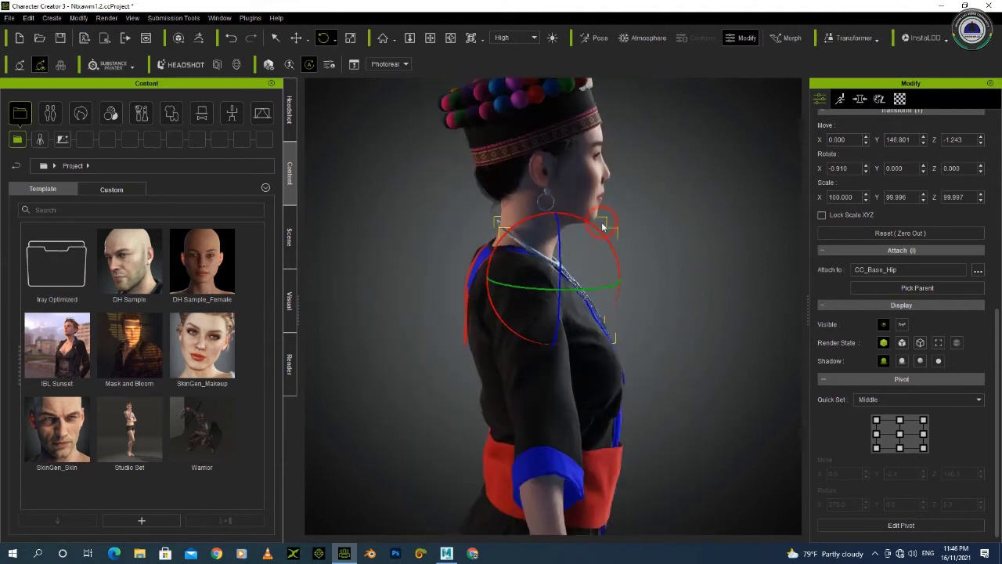
pyautogui.moveTo(483, 293); pyautogui.dragTo(616, 274, button='right')
pyautogui.click(636, 210)
pyautogui.scroll(5, 574, 273)
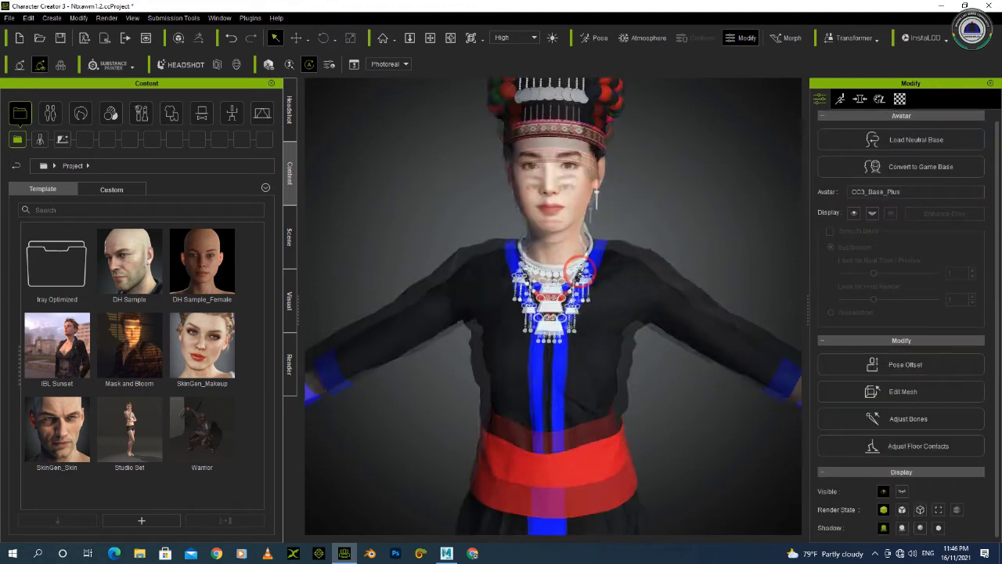
pyautogui.moveTo(487, 283); pyautogui.dragTo(562, 202, button='right')
pyautogui.click(552, 39)
pyautogui.click(552, 39)
pyautogui.click(542, 178)
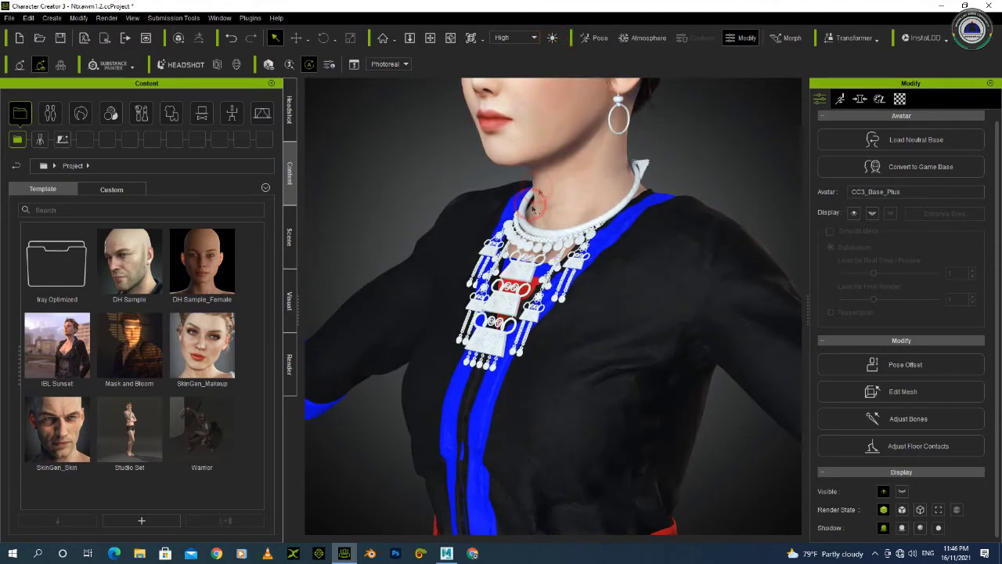
pyautogui.moveTo(568, 233)
pyautogui.mouseDown(button='right')
pyautogui.moveTo(546, 216)
pyautogui.moveTo(562, 218)
pyautogui.mouseUp(button='right')
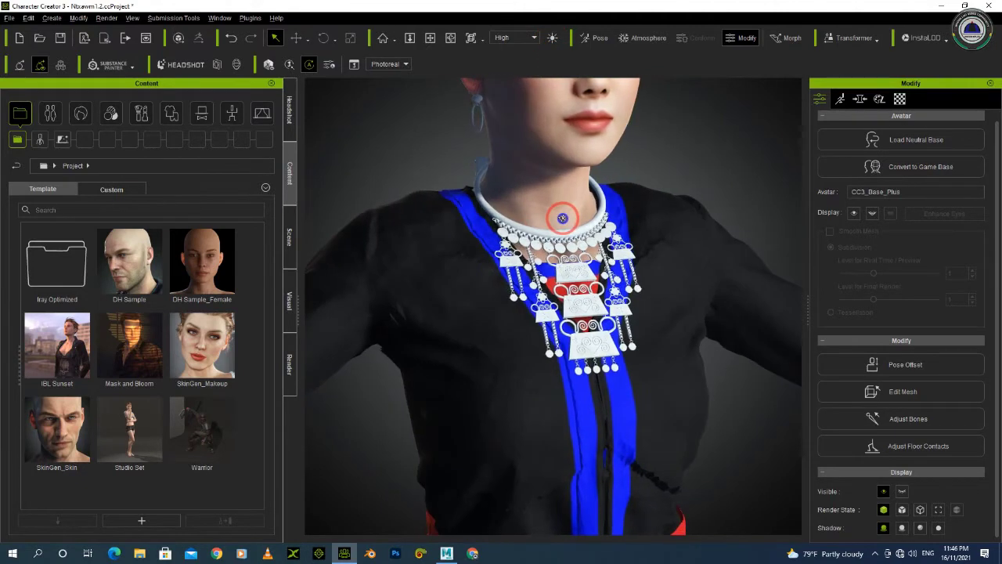
pyautogui.scroll(-5, 582, 235)
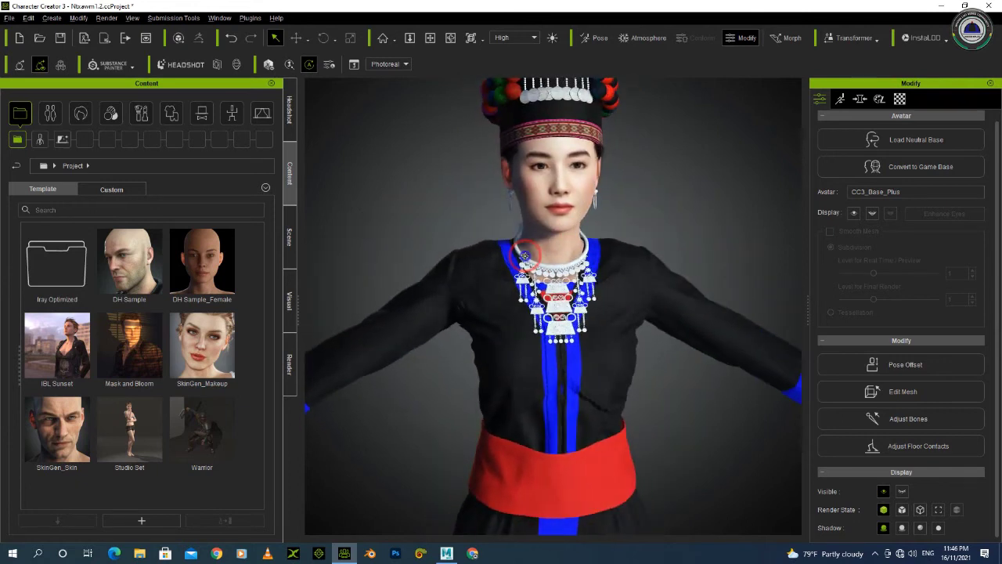
pyautogui.moveTo(523, 255); pyautogui.dragTo(495, 256, button='right')
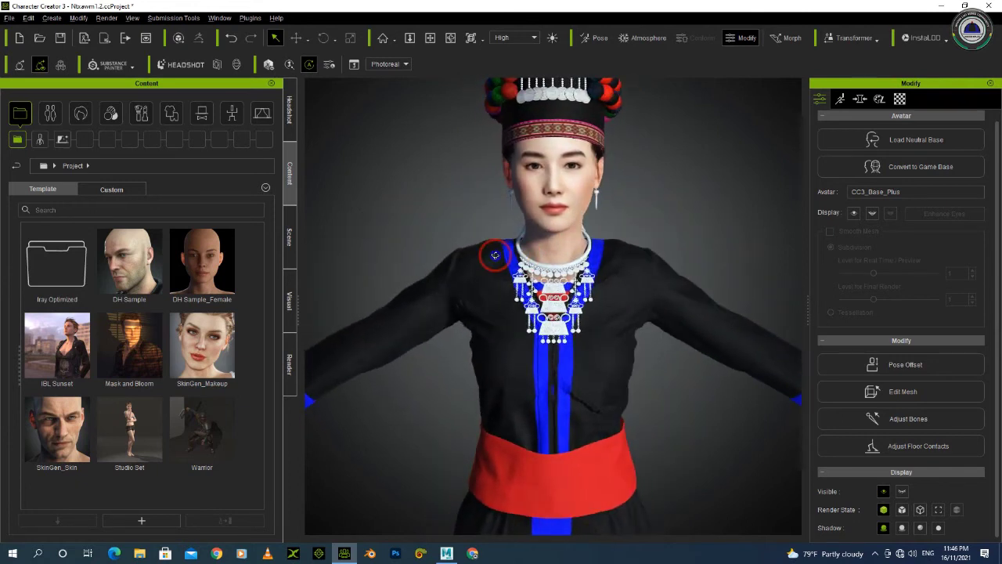
# - Transfer skin weights to the Xv207 necklace using the Other template preset
pyautogui.click(577, 261)
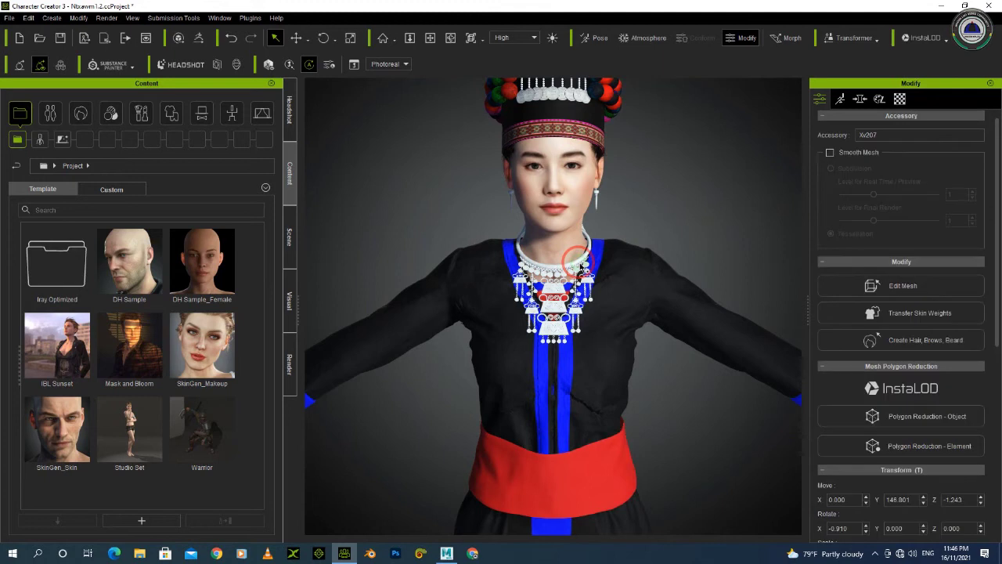
pyautogui.click(872, 314)
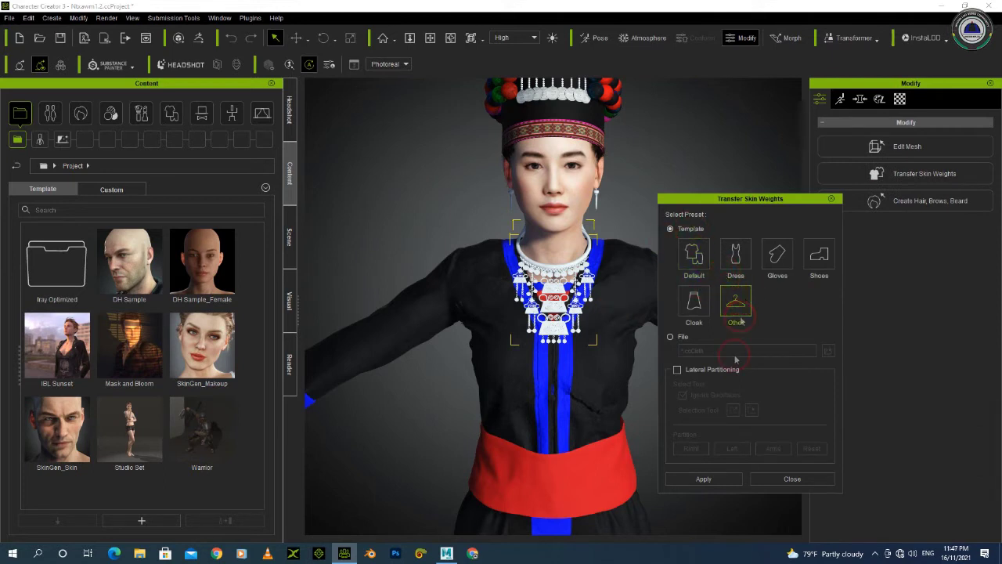
pyautogui.click(710, 478)
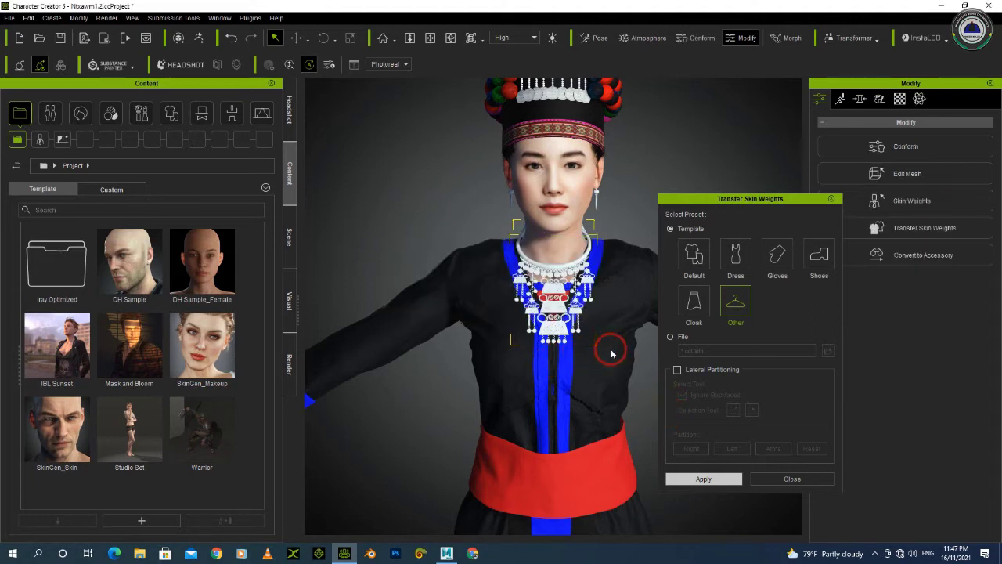
pyautogui.click(781, 481)
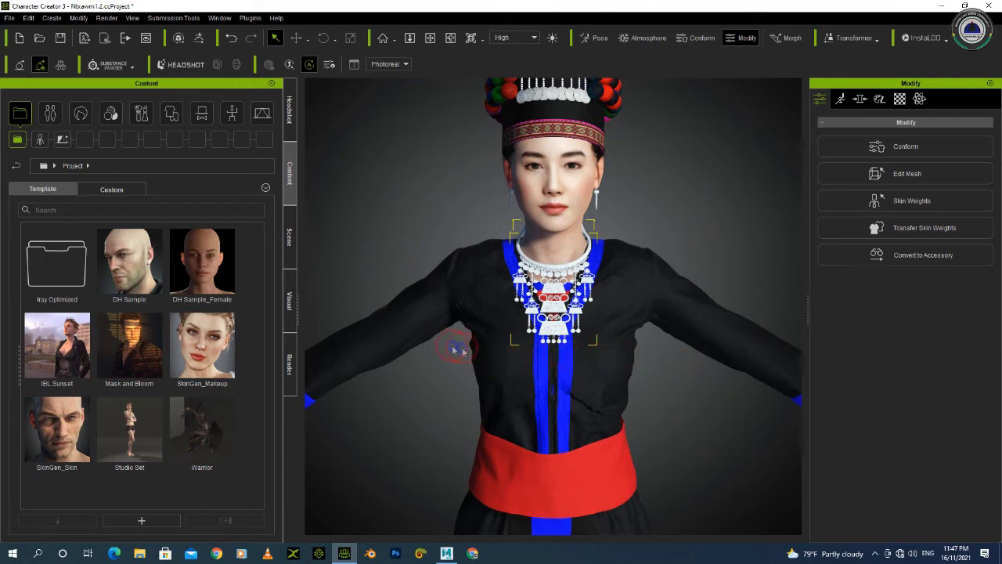
# - Apply the _Idle Pose template to the avatar and check how the necklace follows the body
pyautogui.click(497, 325)
pyautogui.moveTo(496, 324); pyautogui.dragTo(468, 87, button='right')
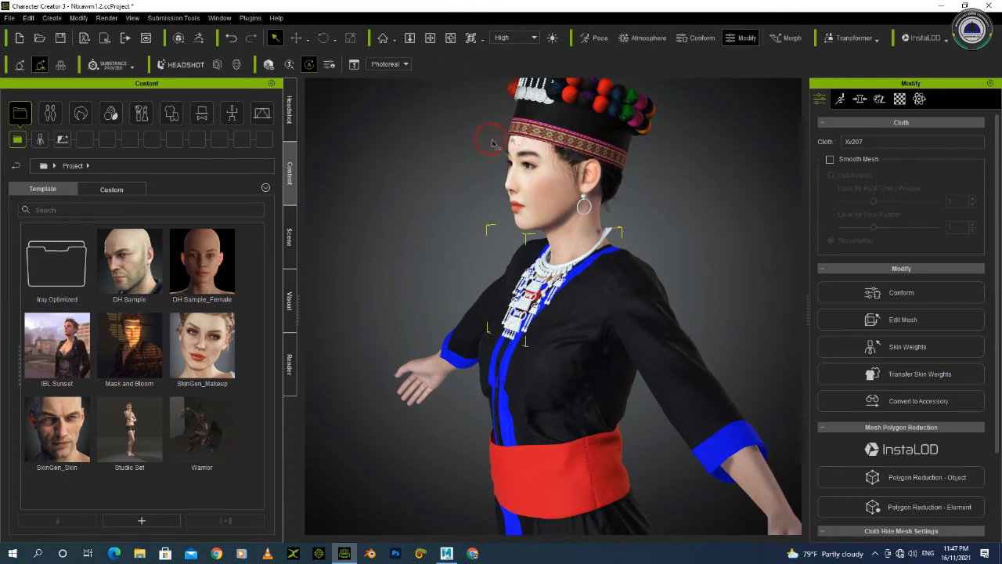
pyautogui.click(593, 38)
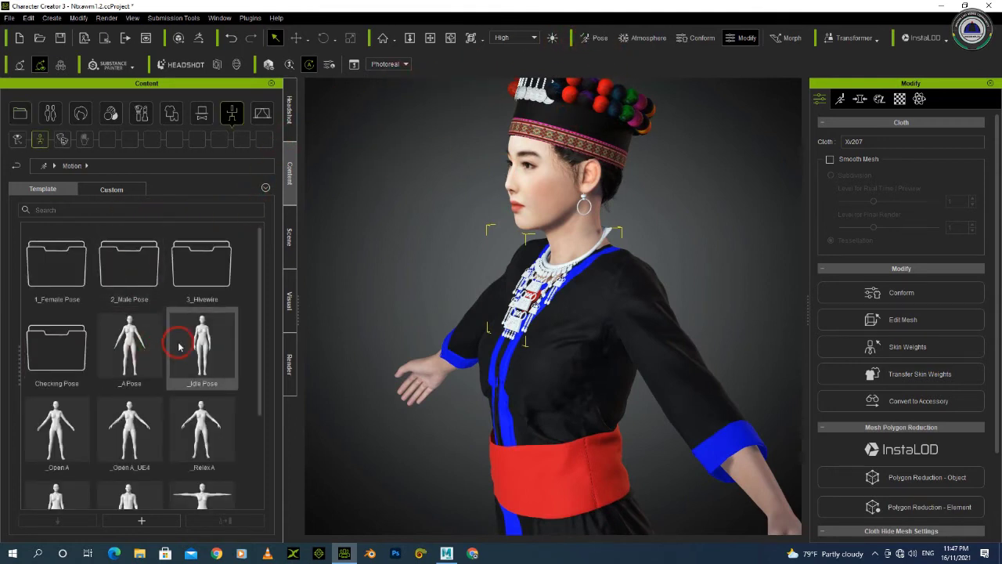
pyautogui.doubleClick(210, 331)
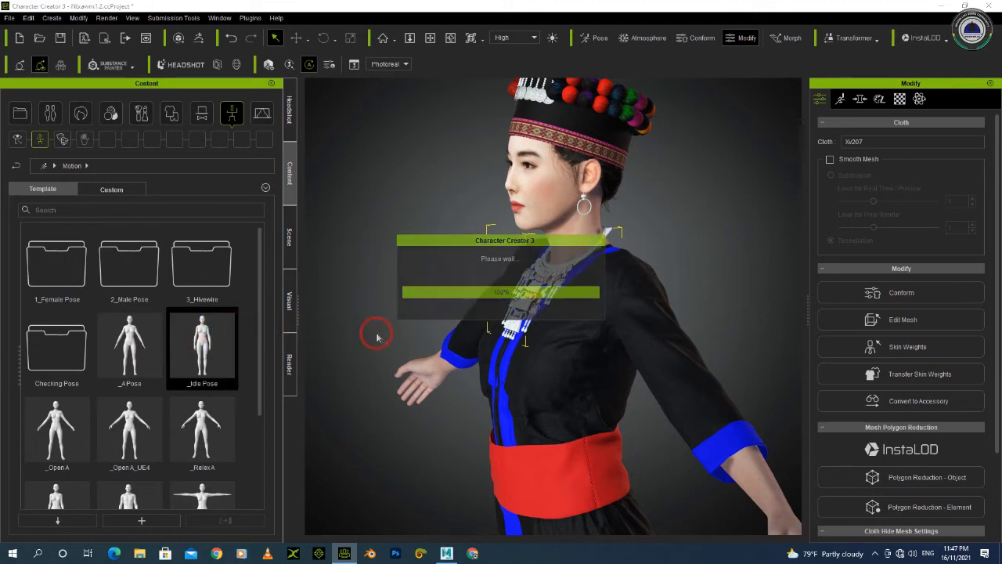
pyautogui.moveTo(561, 333); pyautogui.dragTo(492, 321, button='right')
# - Apply the Moving_Walk pose from the 1_Female Pose folder and check the necklace from several angles
pyautogui.doubleClick(63, 282)
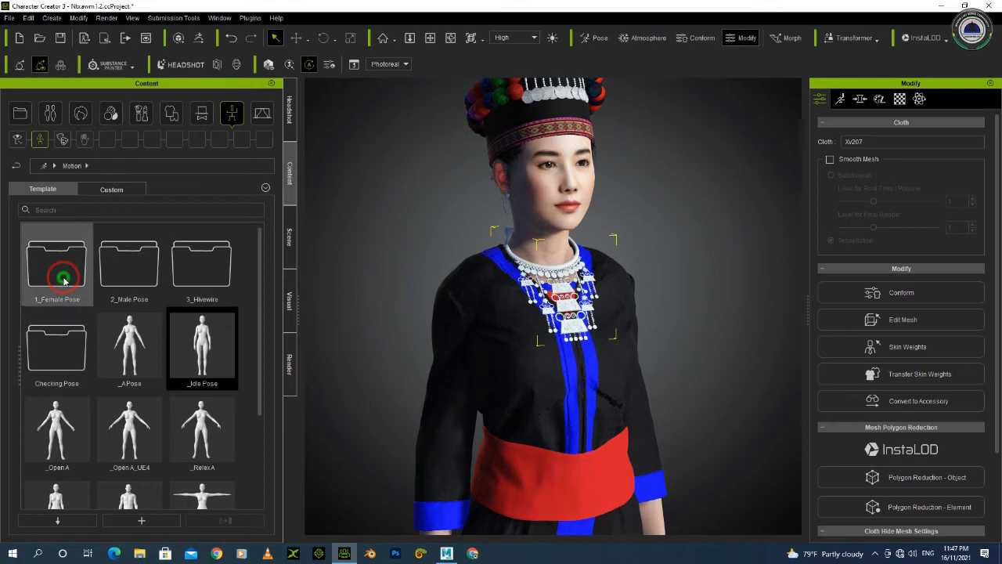
pyautogui.click(139, 273)
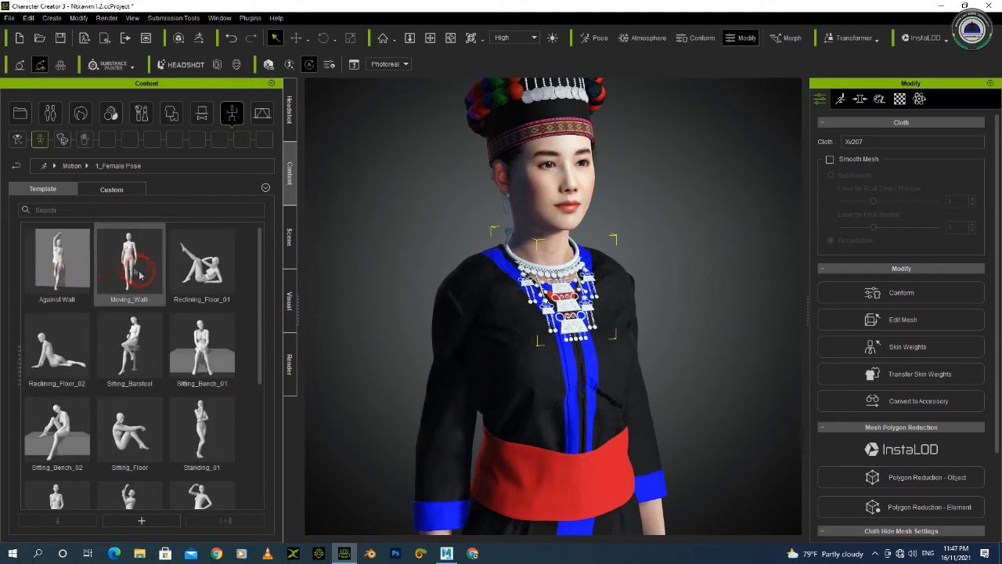
pyautogui.doubleClick(133, 268)
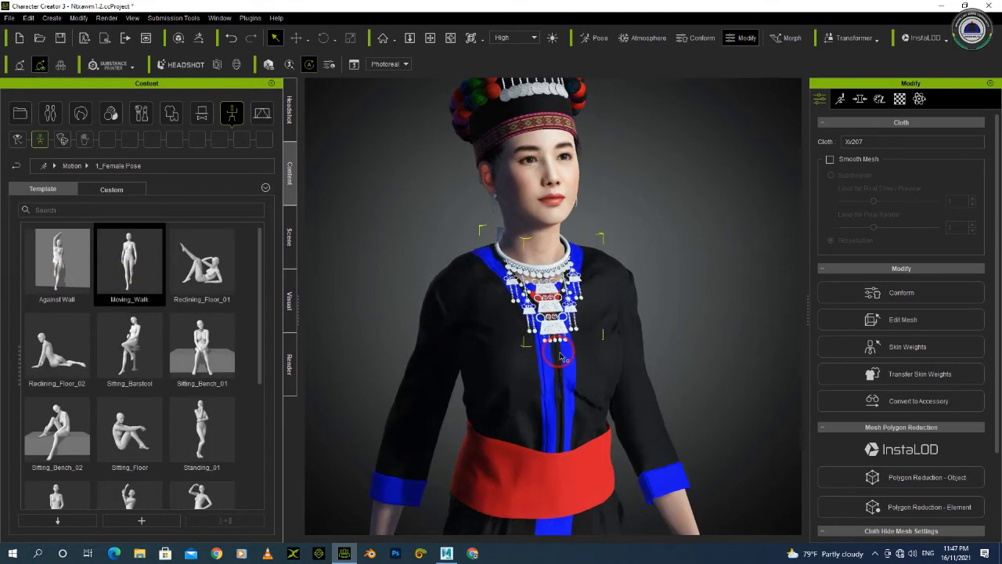
pyautogui.scroll(-2, 529, 332)
pyautogui.moveTo(565, 351); pyautogui.dragTo(448, 320, button='right')
pyautogui.moveTo(448, 321); pyautogui.dragTo(578, 320)
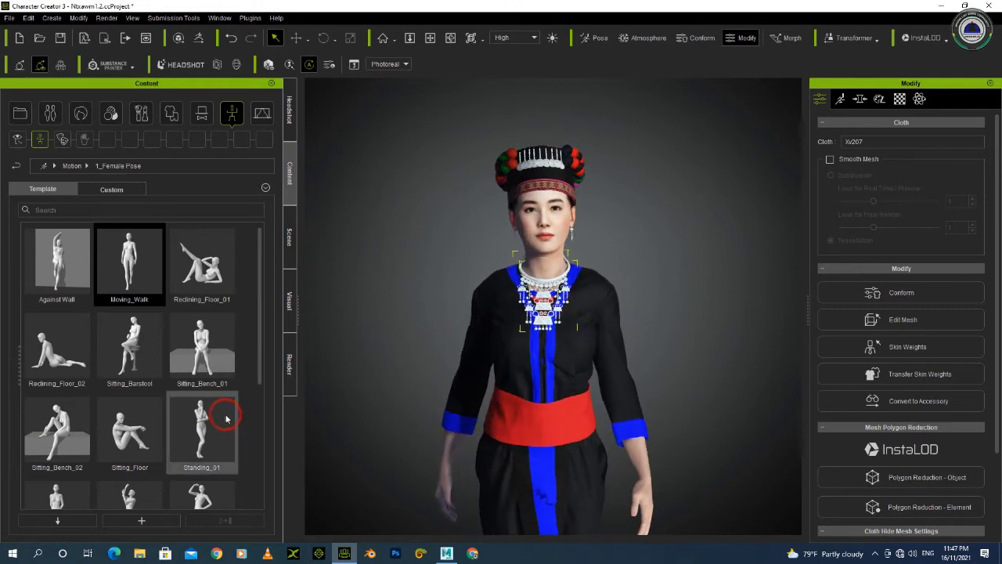
# - Apply the custom Pose_Female pose to the avatar
pyautogui.scroll(-3, 224, 408)
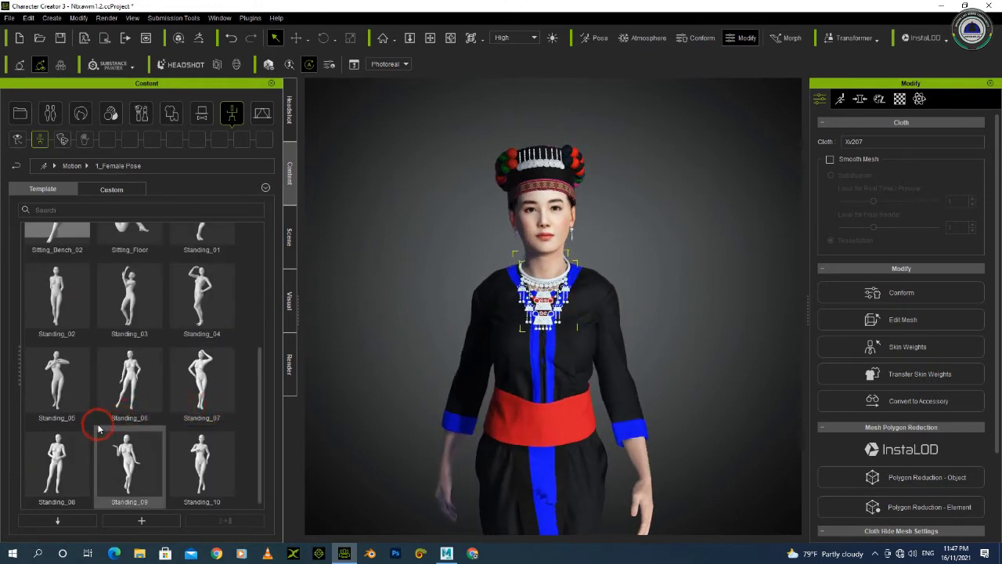
pyautogui.moveTo(551, 272); pyautogui.dragTo(551, 272)
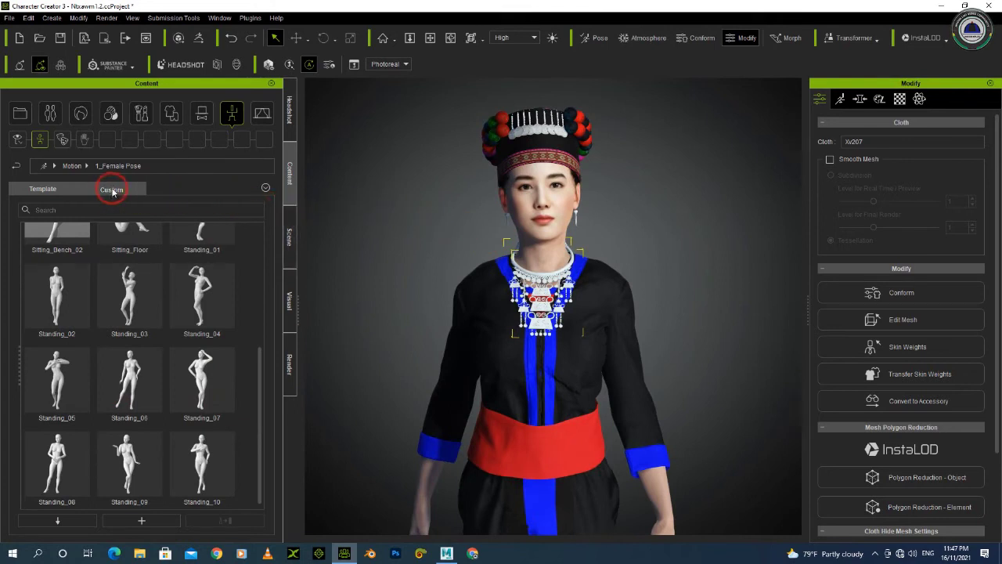
pyautogui.click(112, 191)
pyautogui.click(67, 266)
pyautogui.moveTo(126, 249); pyautogui.dragTo(599, 268)
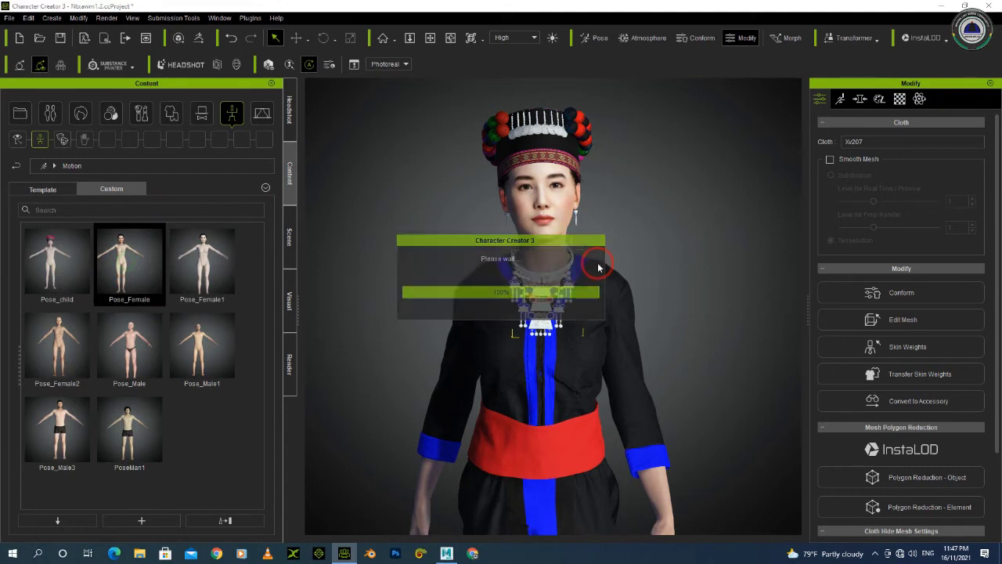
# - Hide Sivpojniam, Shoes3, the CC3_Base_Plus body and the 01(0) accessory in the scene
pyautogui.scroll(6, 568, 235)
pyautogui.moveTo(609, 294); pyautogui.dragTo(277, 141, button='right')
pyautogui.click(291, 235)
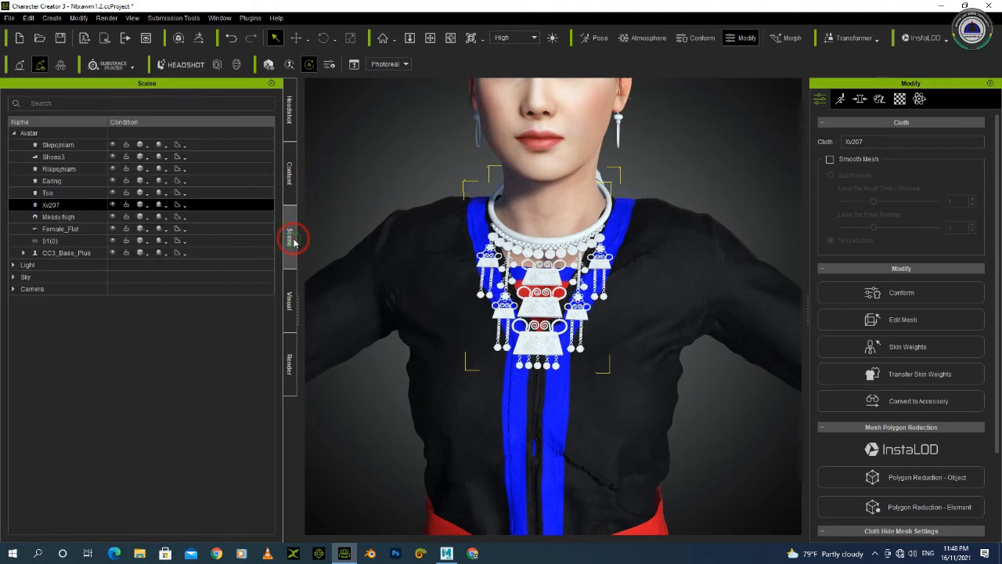
pyautogui.click(112, 145)
pyautogui.click(111, 157)
pyautogui.click(116, 252)
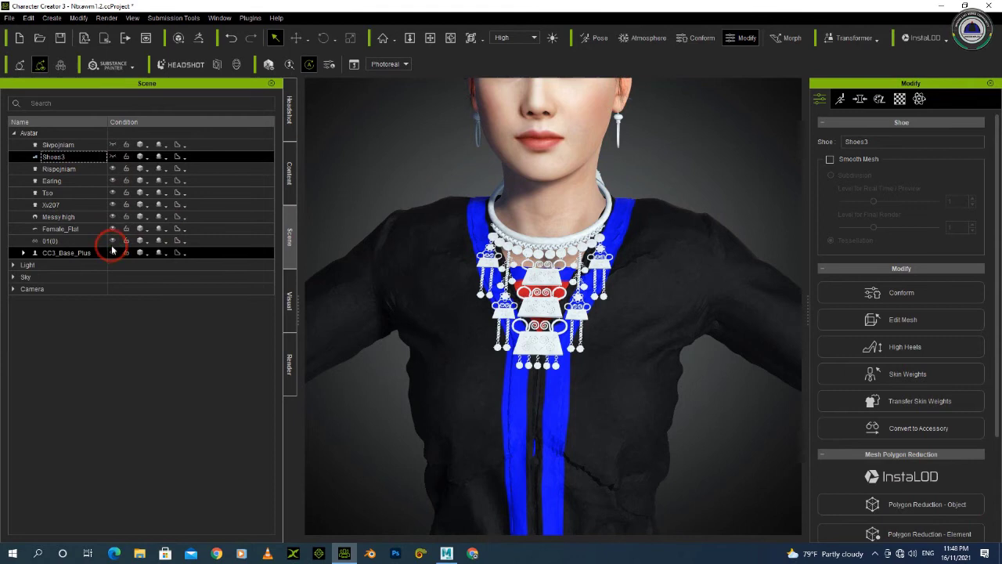
pyautogui.click(113, 241)
# - Hide Female_Flat, Messy high, Tso, Earing and Rispojniam, leaving only the Xv207 necklace shown
pyautogui.click(113, 228)
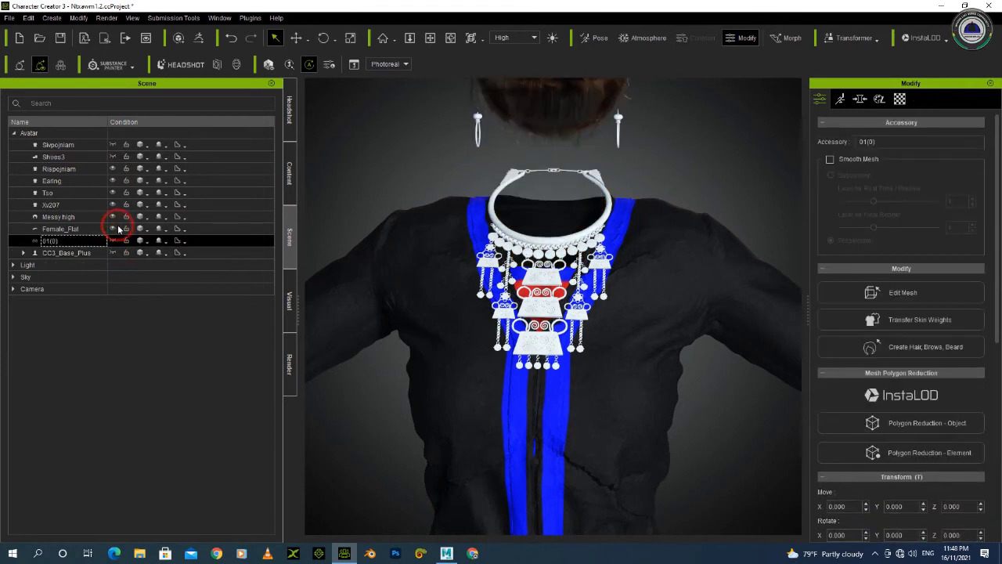
pyautogui.click(113, 217)
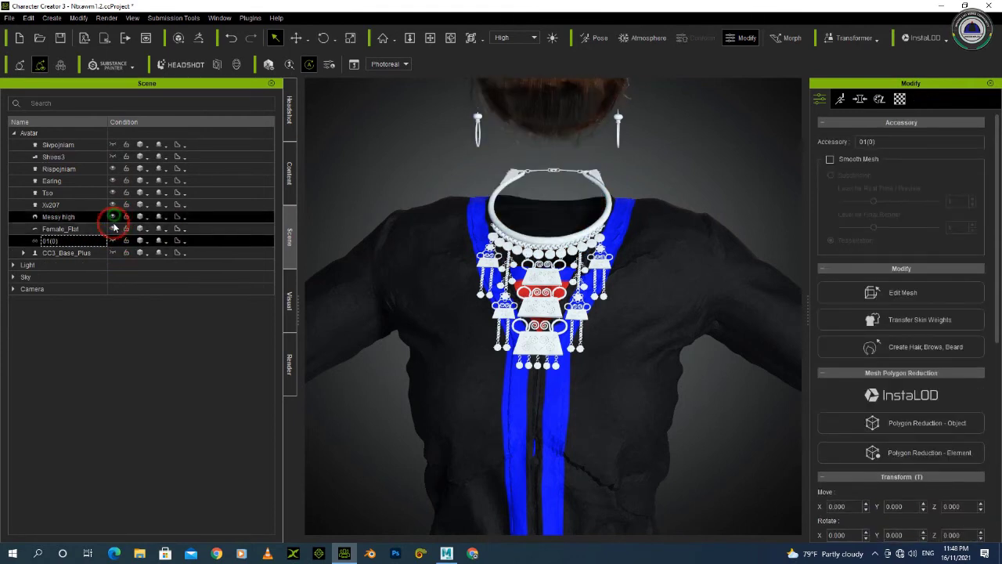
pyautogui.click(113, 228)
pyautogui.click(114, 205)
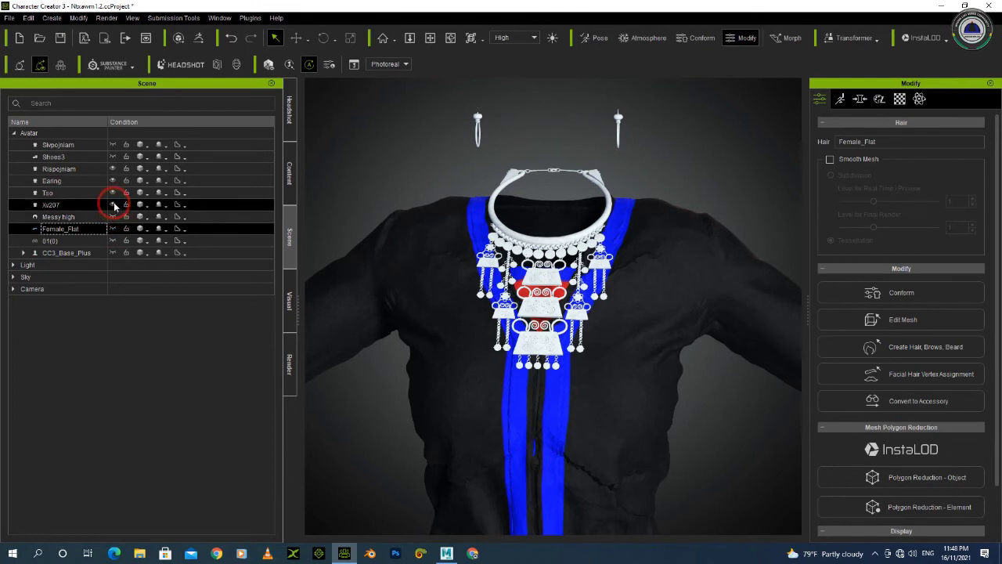
pyautogui.click(113, 192)
pyautogui.click(114, 181)
pyautogui.click(114, 170)
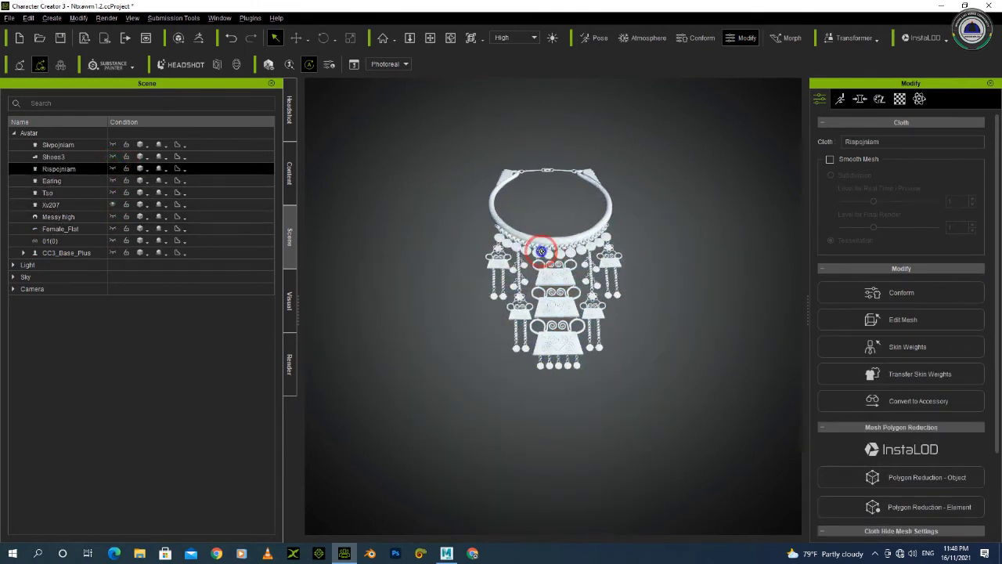
# - Save the isolated necklace as Xv207 in the custom Others cloth library
pyautogui.scroll(6, 535, 251)
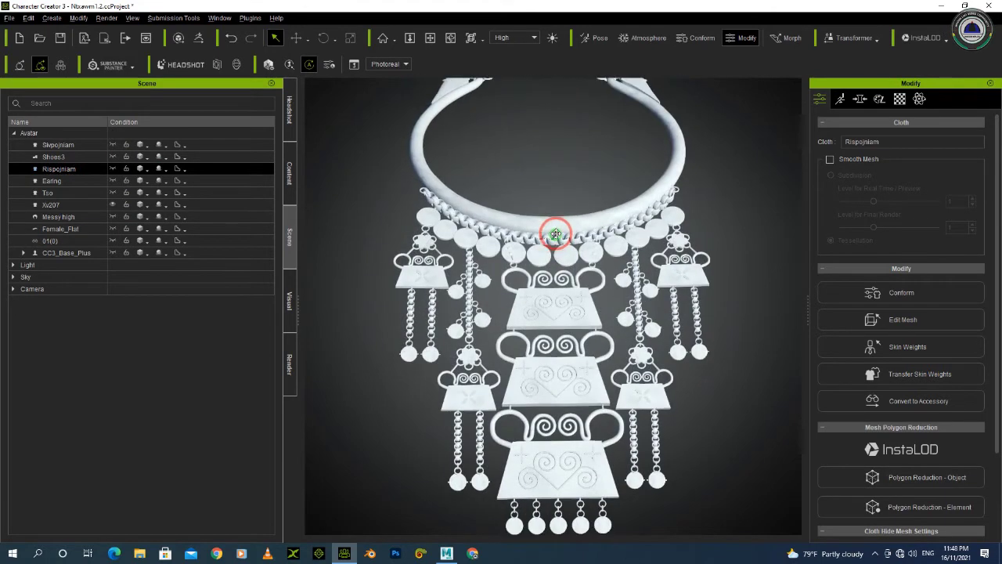
pyautogui.scroll(-5, 555, 239)
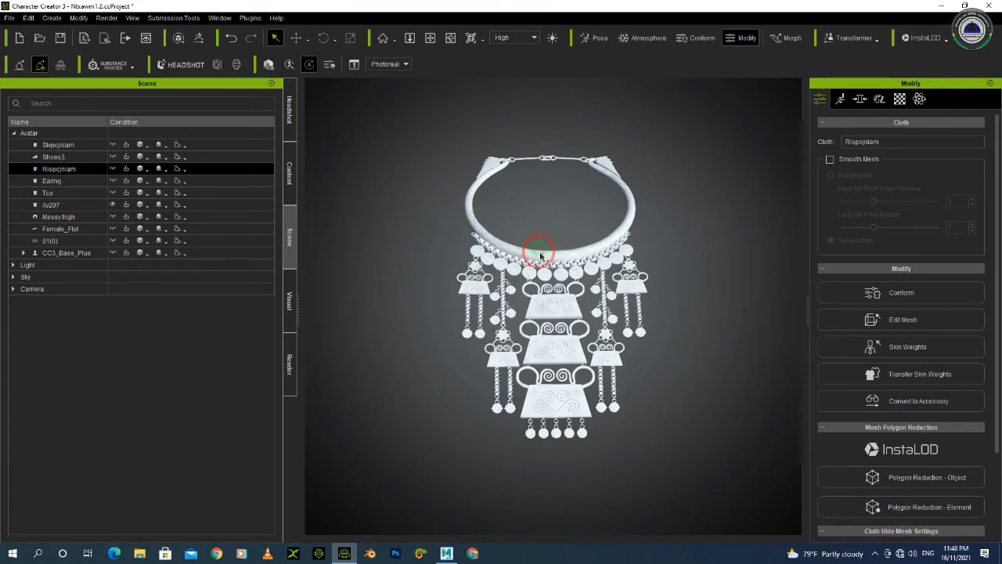
pyautogui.click(539, 257)
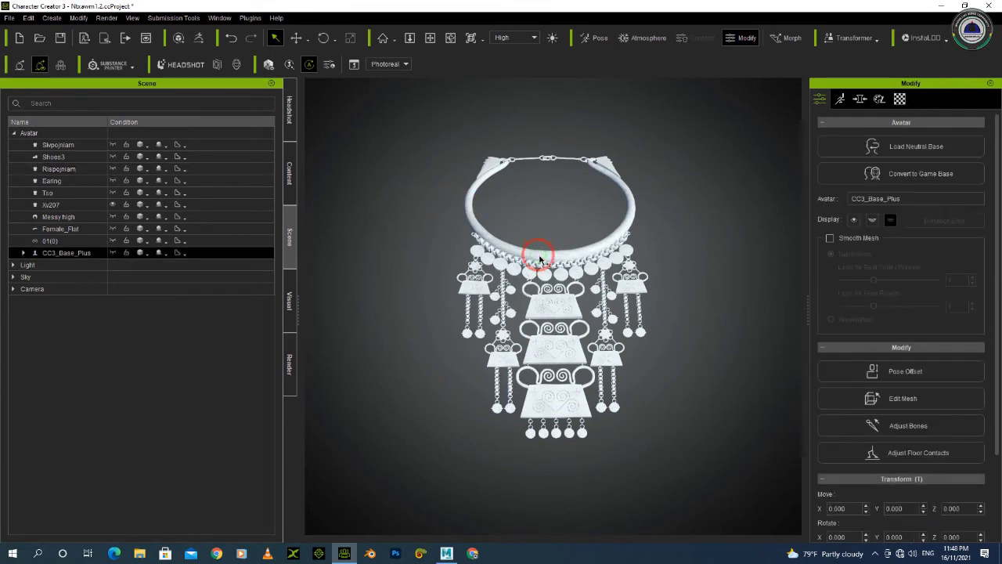
pyautogui.click(539, 257)
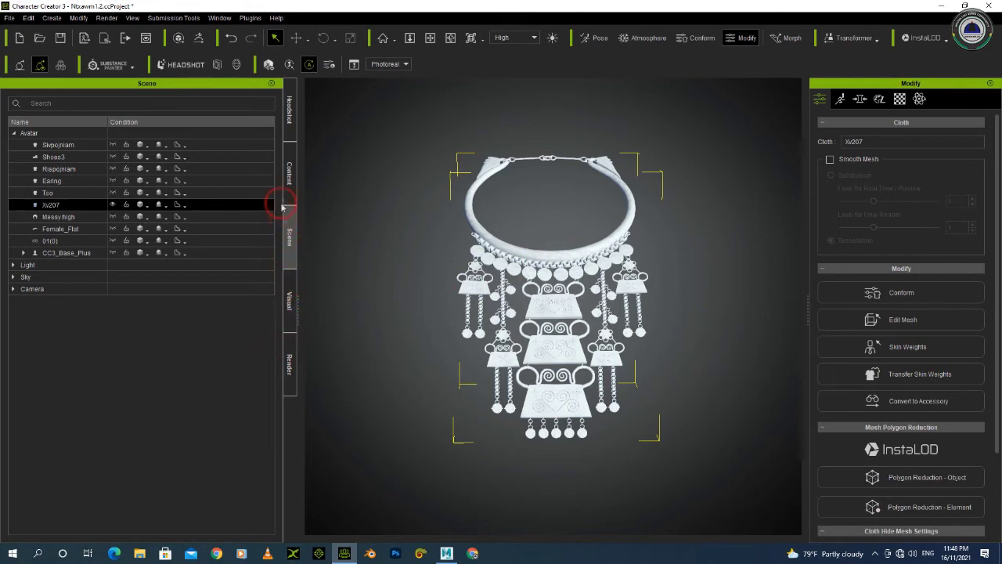
pyautogui.click(289, 171)
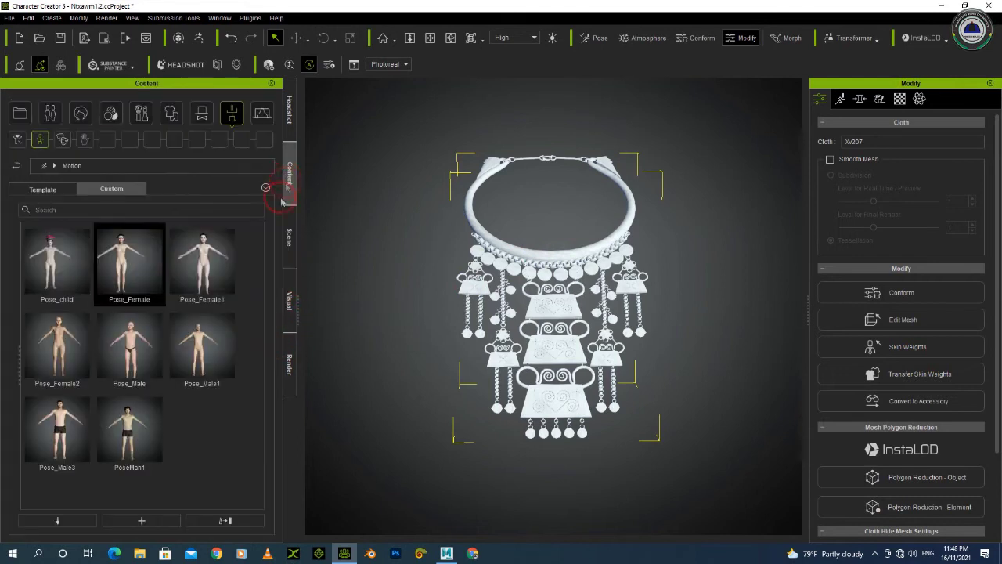
pyautogui.click(173, 114)
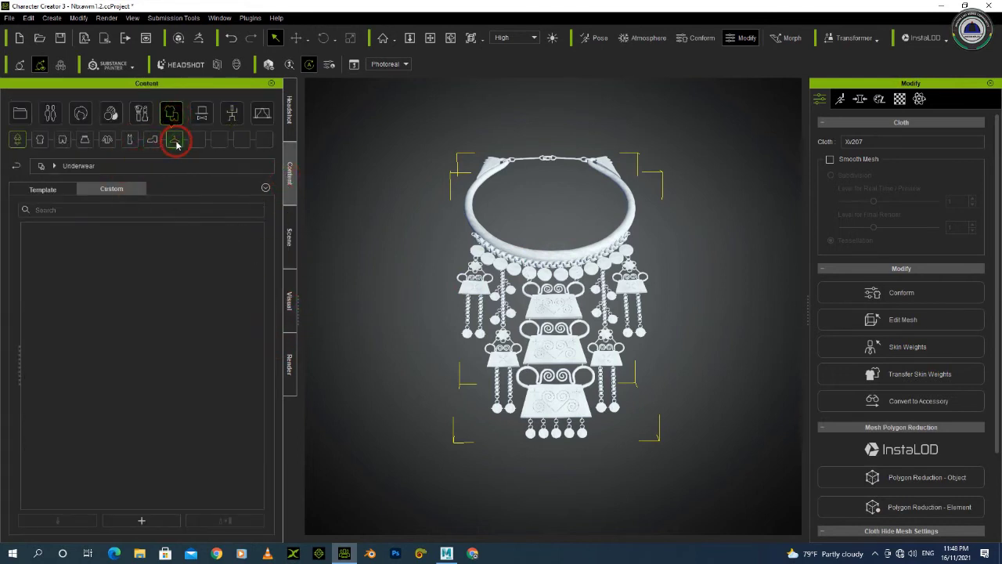
pyautogui.click(175, 141)
pyautogui.scroll(-6, 239, 277)
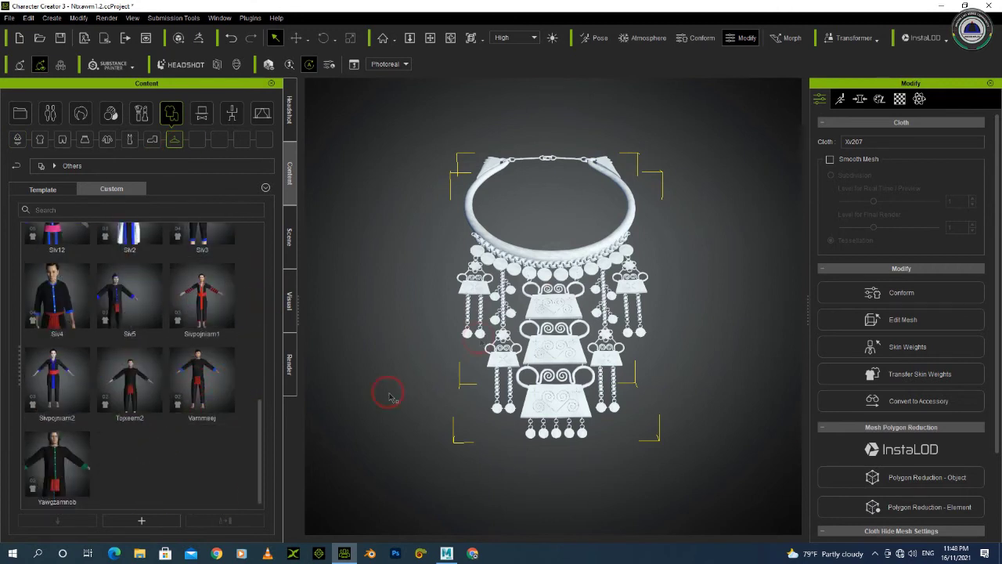
pyautogui.click(163, 521)
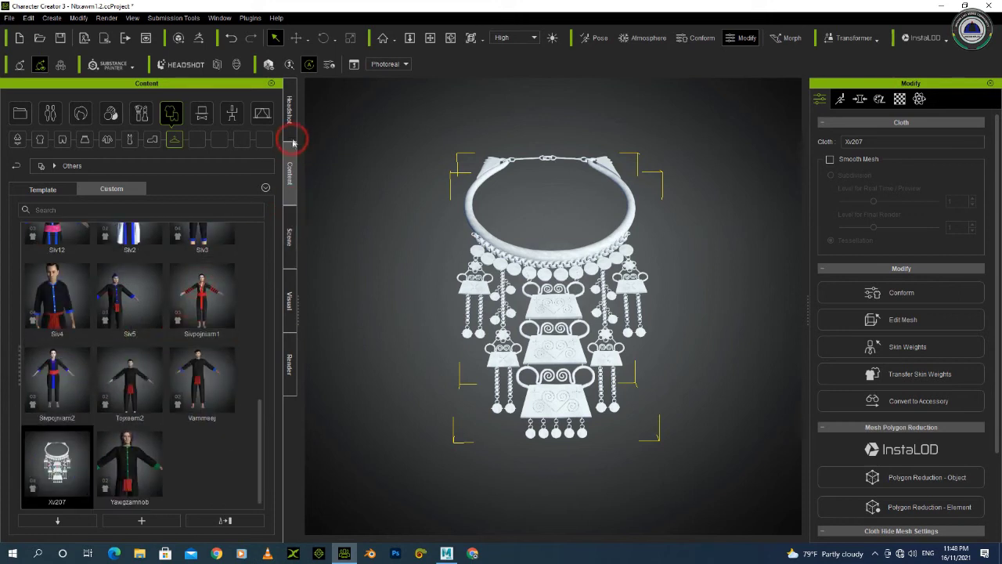
# - Show all the hidden avatar items in the scene again: Sivpojniam, Shoes3, Rispojniam, Earing, Tso, Messy high, Female_Flat, 01(0) and CC3_Base_Plus
pyautogui.click(291, 232)
pyautogui.click(111, 146)
pyautogui.click(111, 240)
pyautogui.click(113, 229)
pyautogui.click(113, 216)
pyautogui.click(115, 202)
pyautogui.click(116, 190)
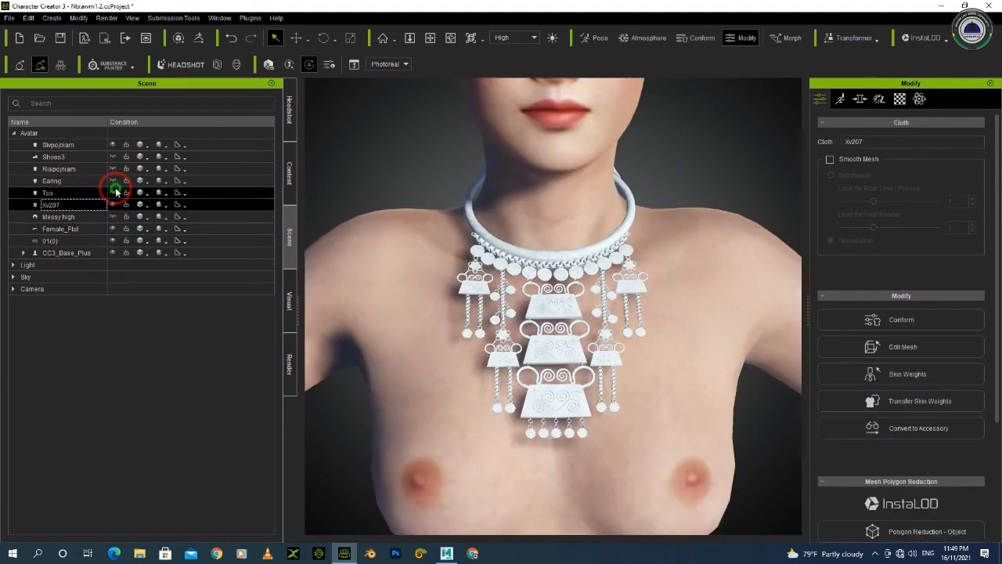
pyautogui.click(115, 168)
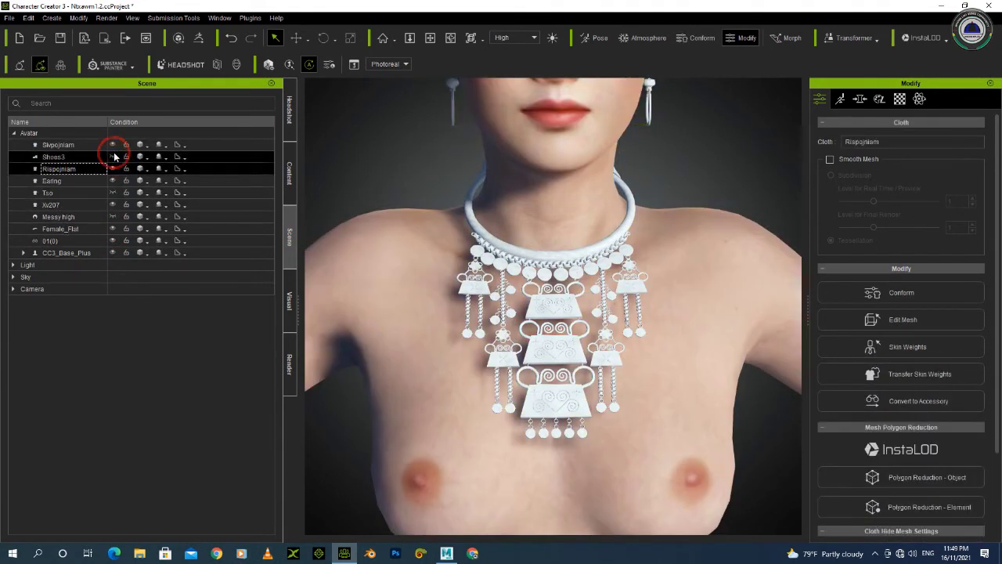
pyautogui.click(113, 156)
pyautogui.click(114, 216)
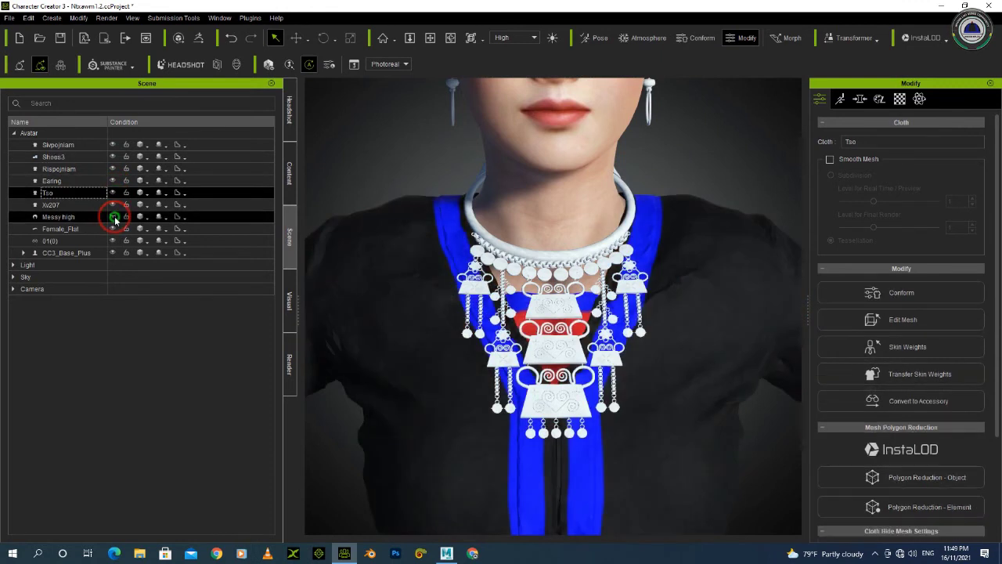
# - Delete the Xv207 necklace from the dressed avatar
pyautogui.scroll(-4, 619, 239)
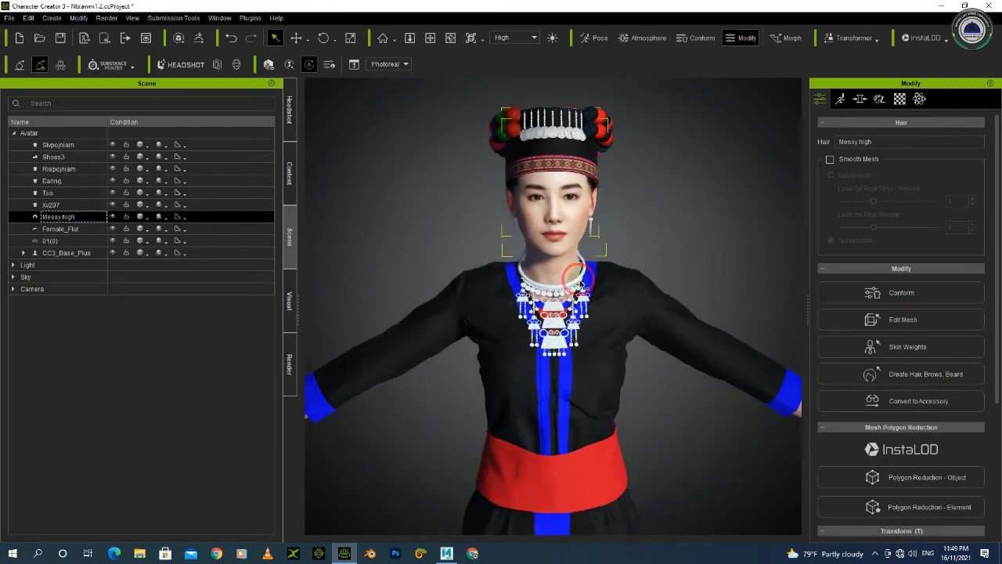
pyautogui.click(574, 288)
pyautogui.click(573, 288)
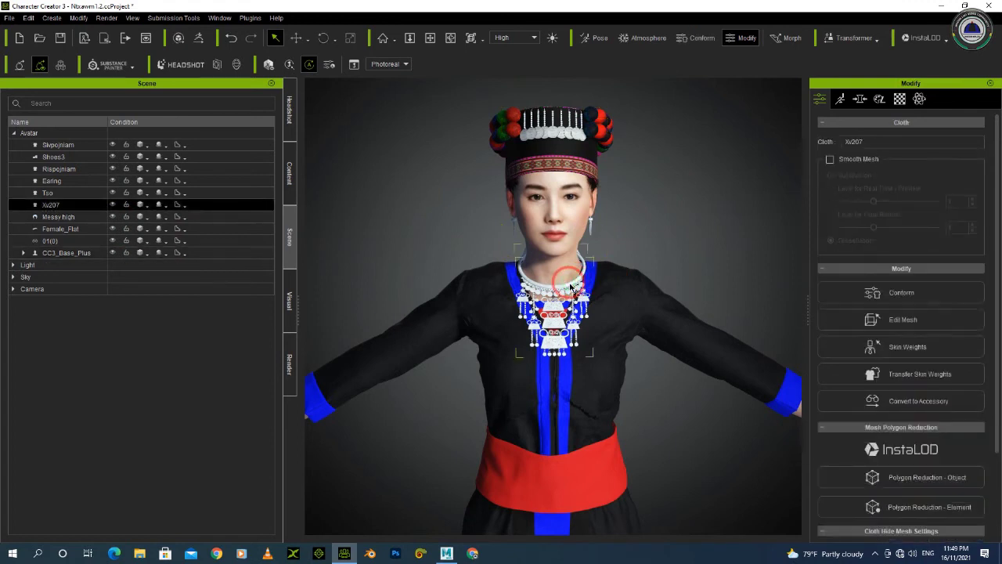
pyautogui.press('Delete')
pyautogui.moveTo(495, 318); pyautogui.dragTo(600, 305, button='right')
pyautogui.moveTo(513, 318); pyautogui.dragTo(508, 300, button='middle')
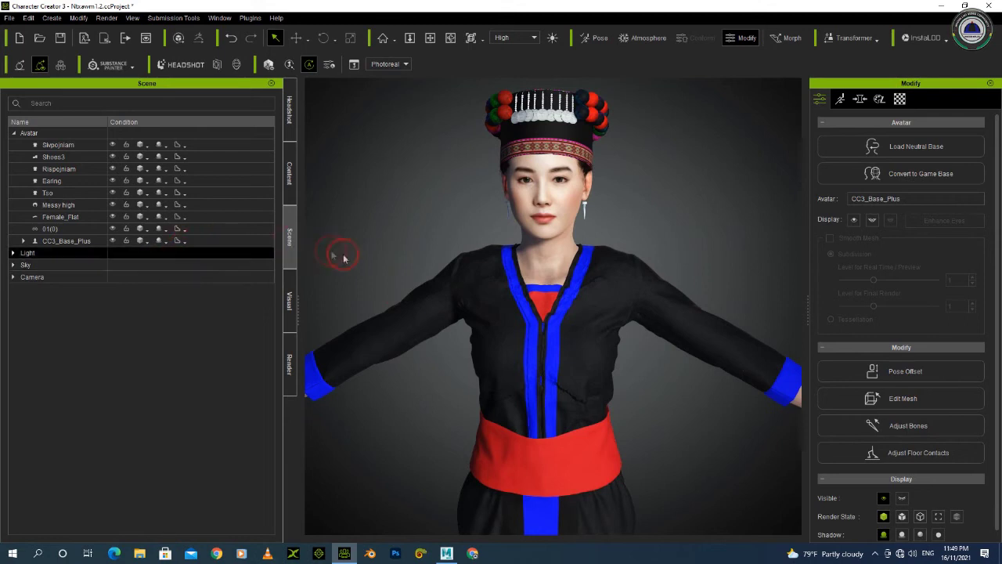
# - Load the saved Xv207 necklace from the custom Others cloth library onto the avatar
pyautogui.click(289, 174)
pyautogui.click(57, 463)
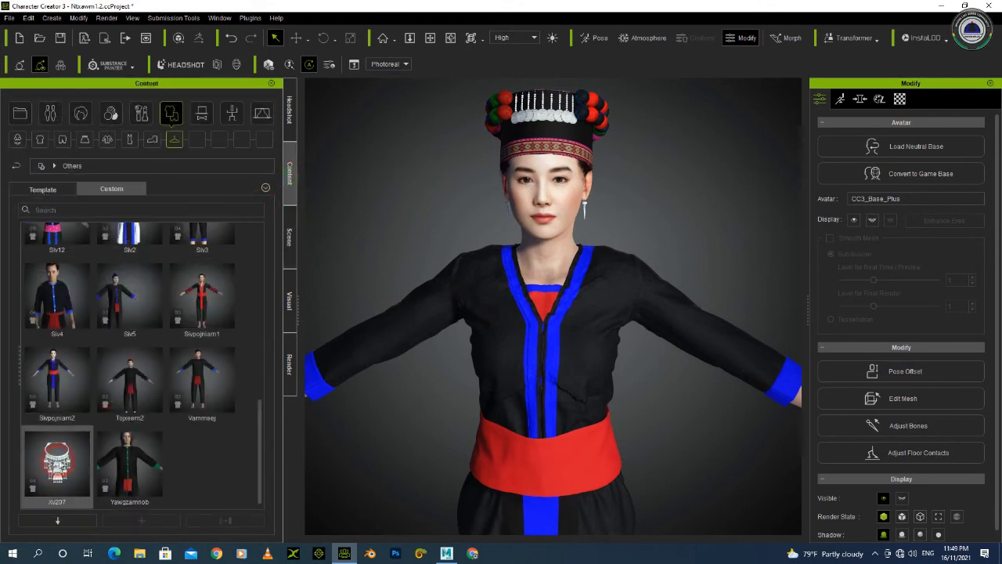
pyautogui.doubleClick(62, 462)
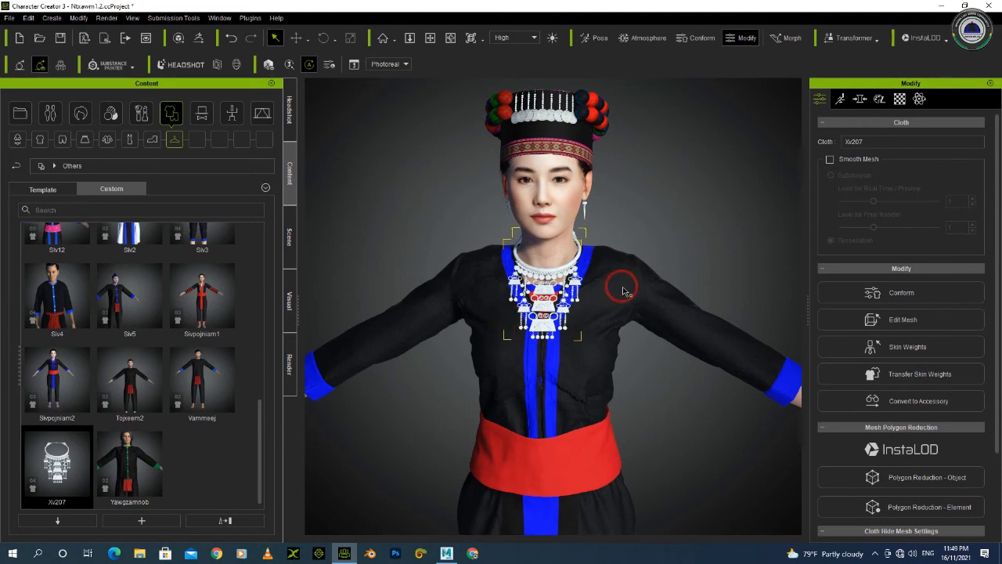
# - Examine how the reloaded necklace fits around the avatar's neck and over the jacket from the front, side and back
pyautogui.scroll(5, 624, 292)
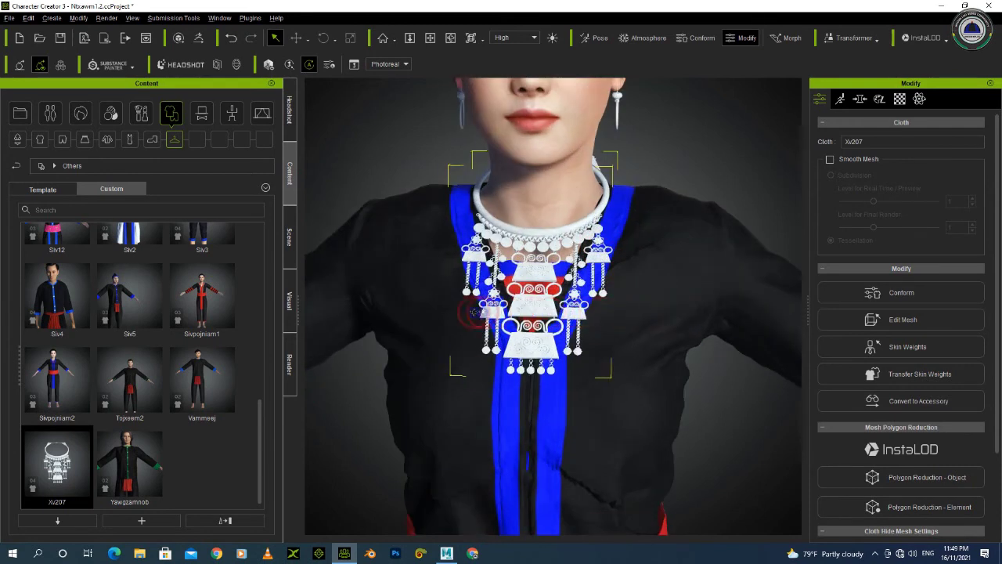
pyautogui.moveTo(469, 312); pyautogui.dragTo(410, 323, button='right')
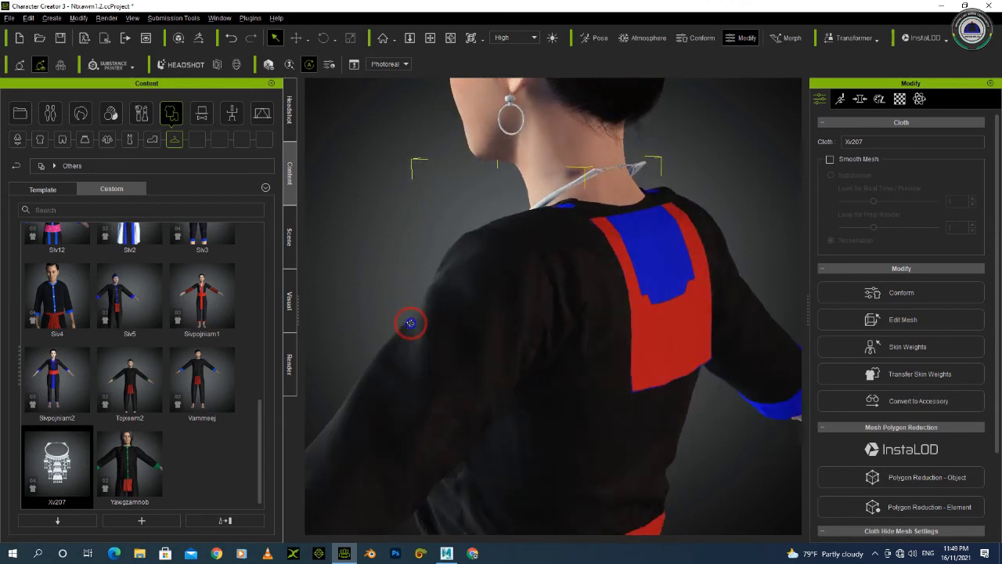
pyautogui.moveTo(652, 324)
pyautogui.mouseDown(button='right')
pyautogui.moveTo(722, 331)
pyautogui.moveTo(530, 339)
pyautogui.moveTo(618, 335)
pyautogui.moveTo(639, 318)
pyautogui.mouseUp(button='right')
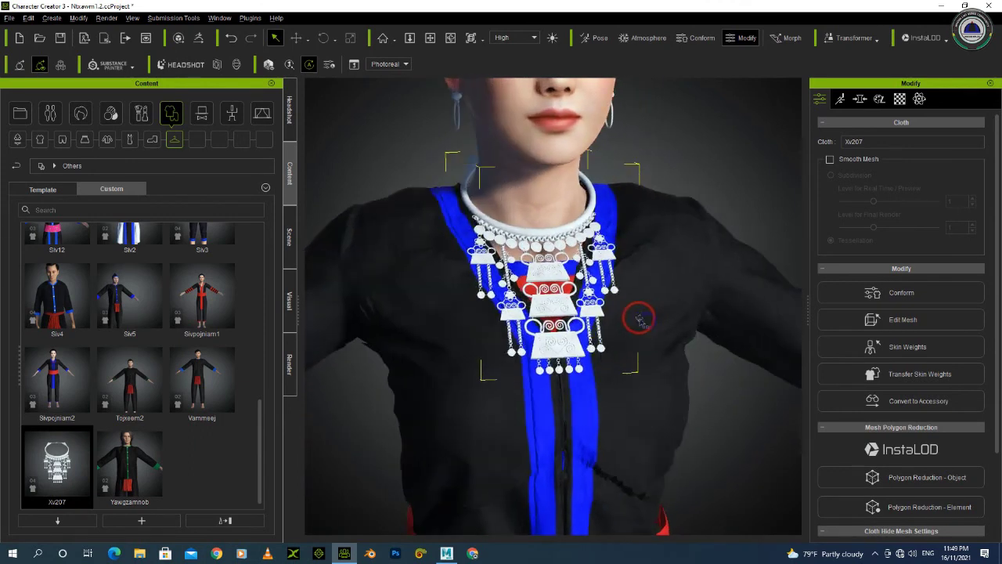
pyautogui.scroll(-6, 593, 288)
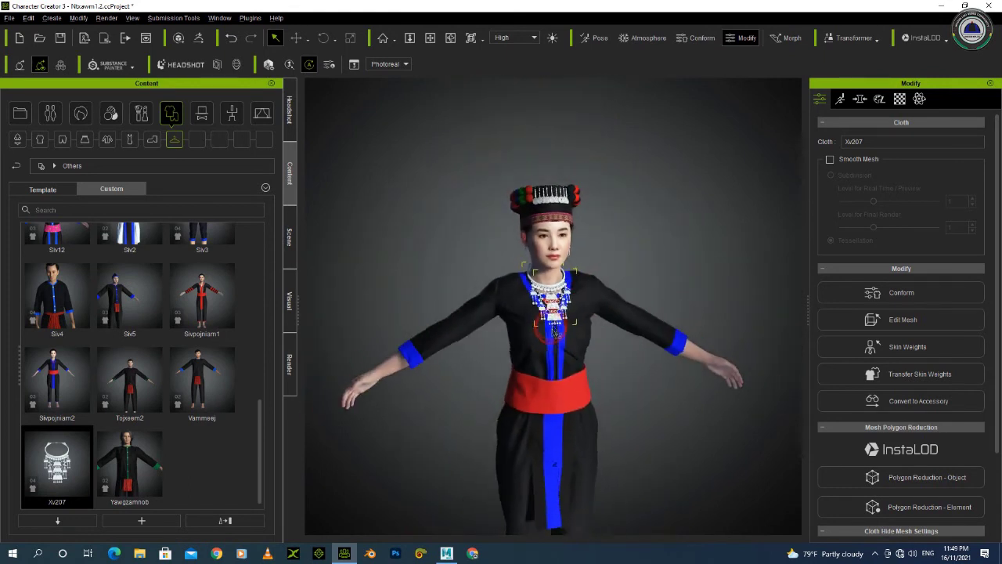
pyautogui.moveTo(539, 307); pyautogui.dragTo(570, 271, button='right')
pyautogui.click(584, 251)
pyautogui.scroll(5, 580, 262)
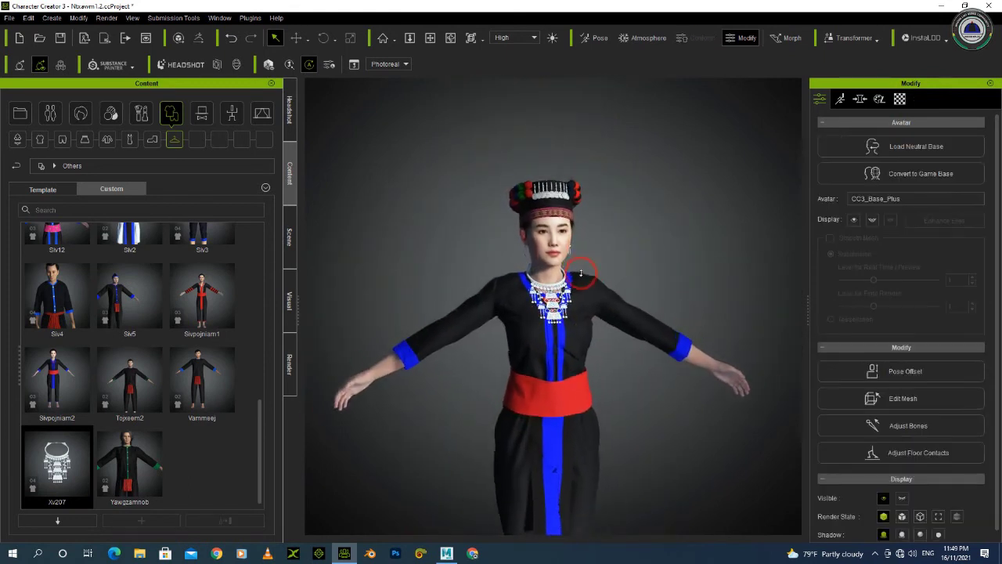
pyautogui.scroll(3, 574, 270)
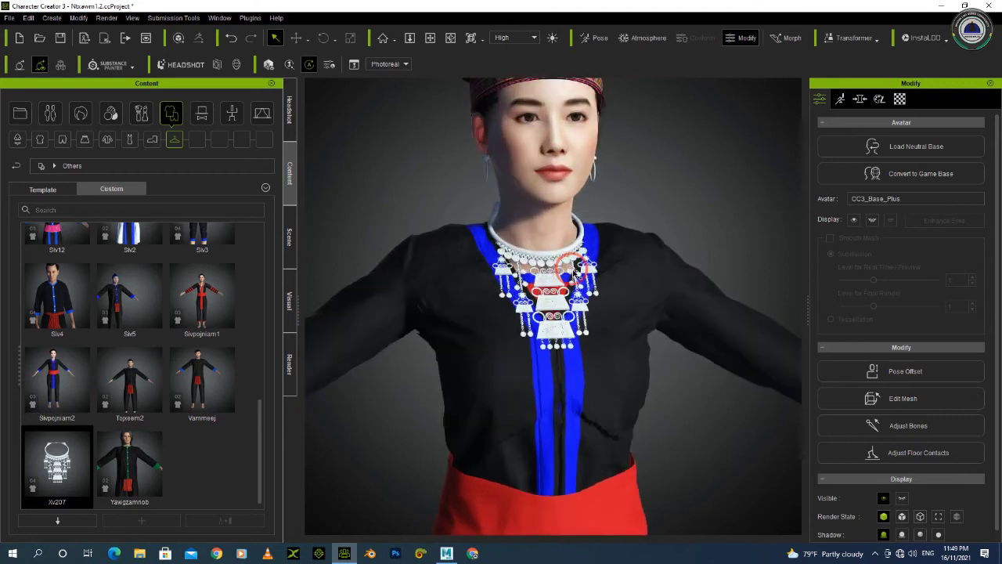
pyautogui.scroll(3, 538, 249)
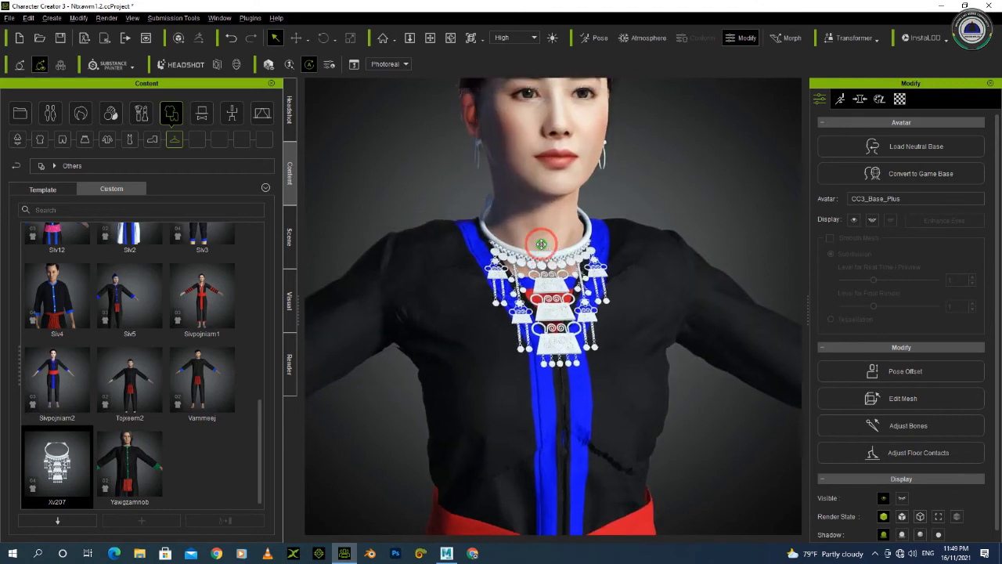
pyautogui.moveTo(549, 324); pyautogui.dragTo(493, 321, button='right')
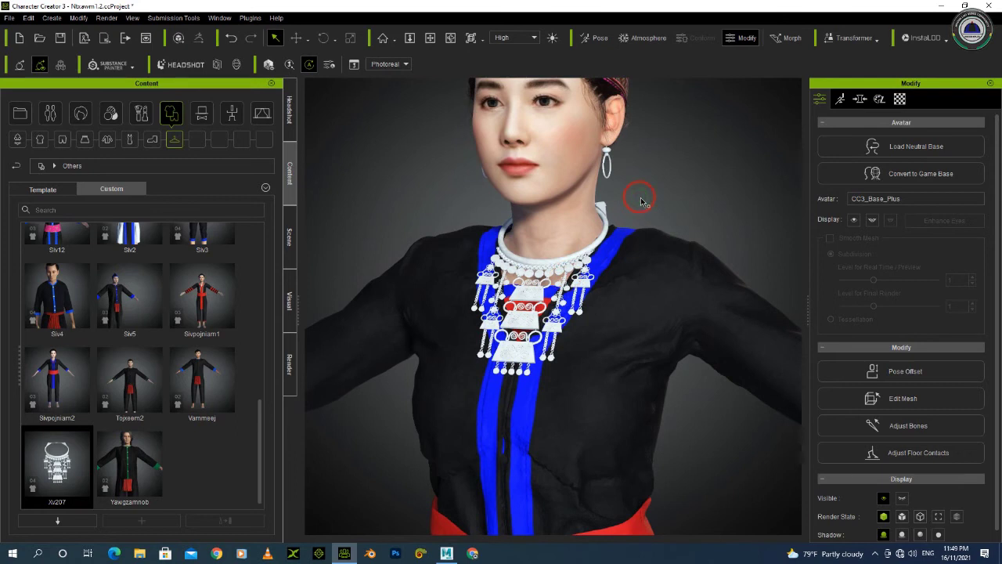
pyautogui.scroll(5, 507, 308)
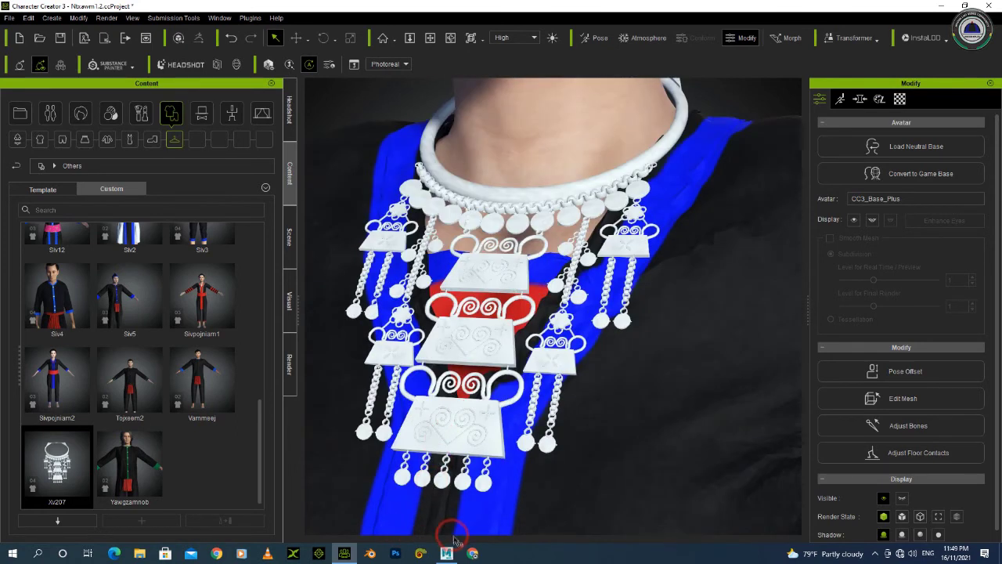
# - Switch to Maya and examine the original necklace model from several angles for comparison
pyautogui.click(447, 553)
pyautogui.click(679, 253)
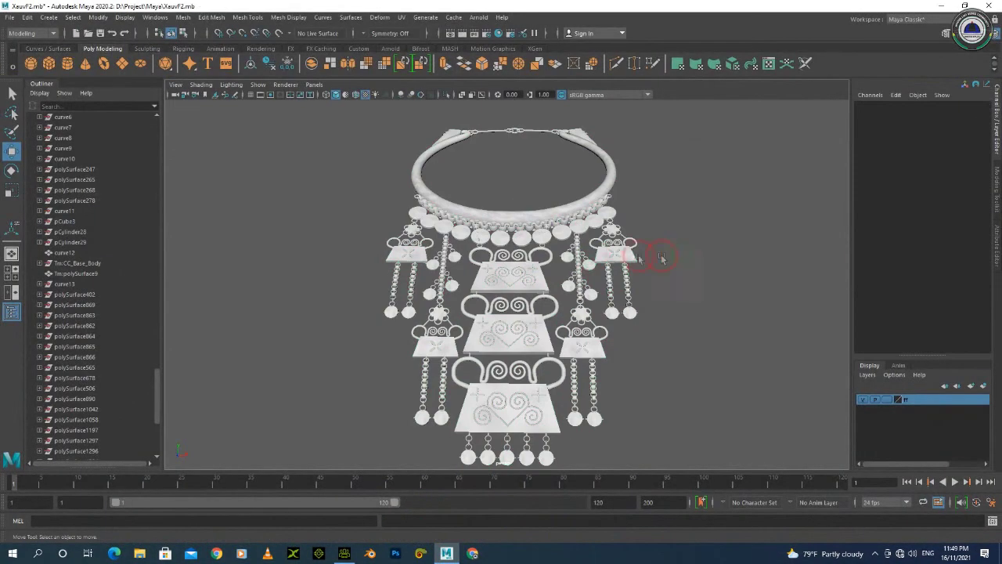
pyautogui.scroll(5, 536, 258)
pyautogui.scroll(-5, 545, 258)
pyautogui.moveTo(600, 286)
pyautogui.keyDown('alt'); pyautogui.mouseDown(button='right')
pyautogui.moveTo(510, 289)
pyautogui.moveTo(612, 292)
pyautogui.mouseUp(button='right'); pyautogui.keyUp('alt')
pyautogui.keyDown('alt'); pyautogui.moveTo(612, 293); pyautogui.dragTo(501, 307); pyautogui.keyUp('alt')
pyautogui.click(589, 259)
pyautogui.keyDown('alt'); pyautogui.moveTo(491, 278); pyautogui.dragTo(676, 311); pyautogui.keyUp('alt')
pyautogui.keyDown('alt'); pyautogui.moveTo(676, 311); pyautogui.dragTo(646, 294, button='right'); pyautogui.keyUp('alt')
pyautogui.scroll(6, 545, 289)
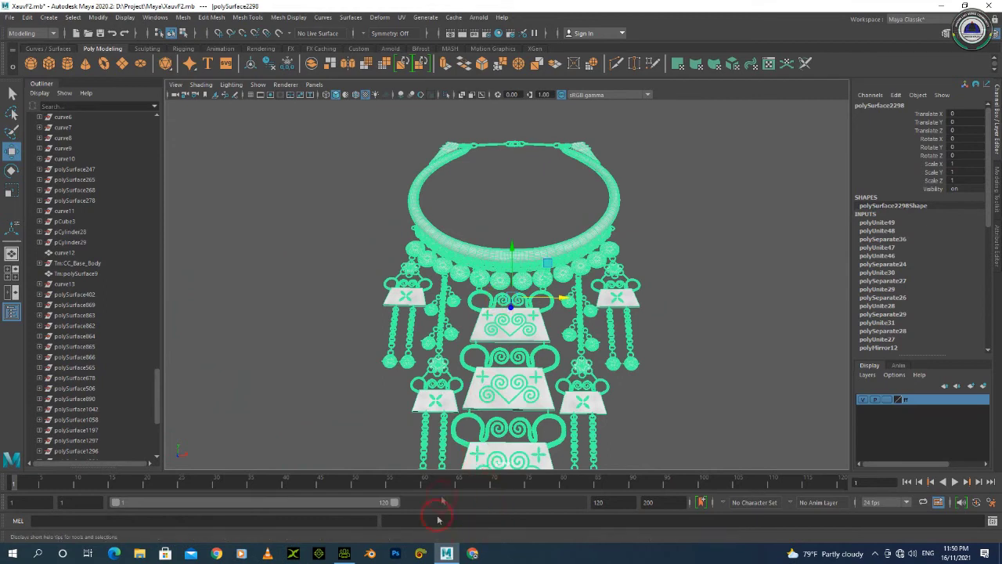
pyautogui.click(658, 217)
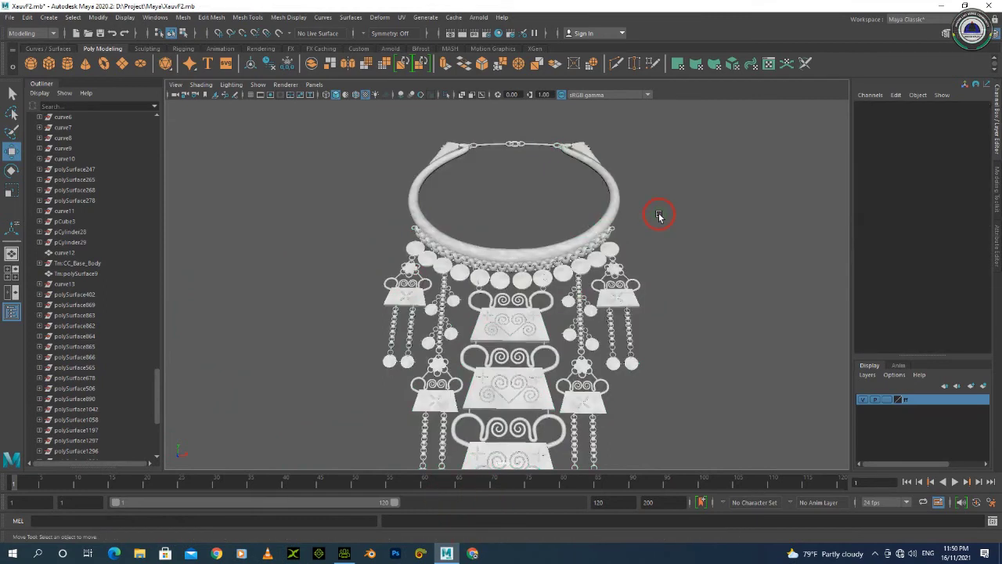
# - Return to Character Creator 3 and examine the necklace on the dressed avatar from different angles and distances
pyautogui.click(345, 553)
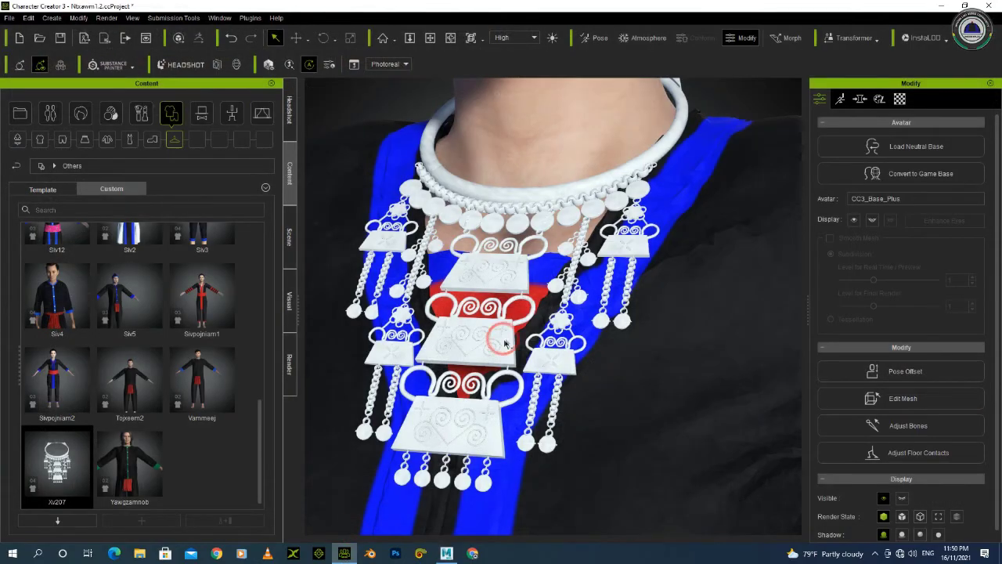
pyautogui.scroll(-6, 508, 329)
pyautogui.moveTo(456, 334); pyautogui.dragTo(483, 324, button='middle')
pyautogui.moveTo(483, 324); pyautogui.dragTo(581, 307, button='right')
pyautogui.scroll(3, 580, 307)
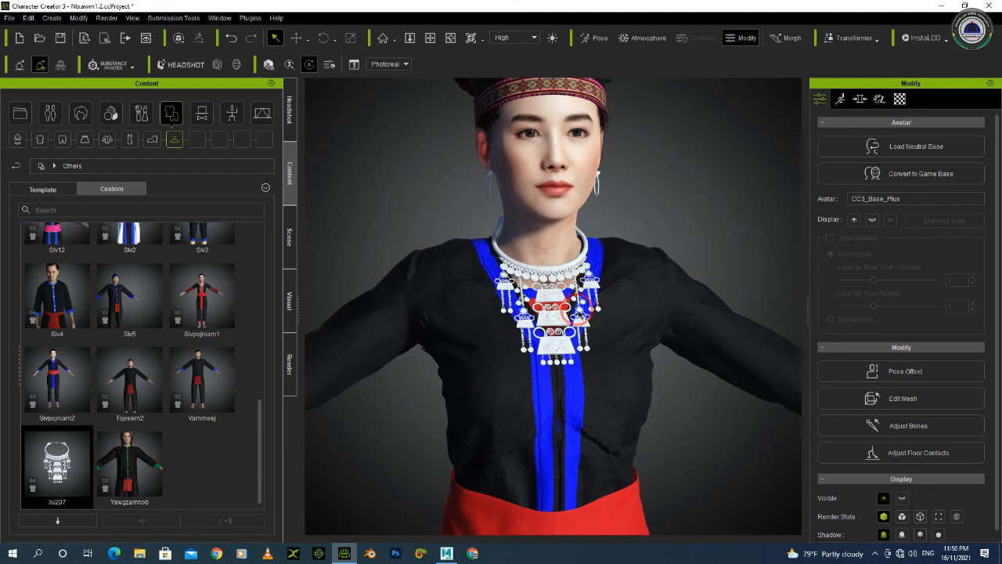
pyautogui.scroll(3, 580, 309)
pyautogui.moveTo(580, 308)
pyautogui.mouseDown(button='right')
pyautogui.moveTo(618, 340)
pyautogui.moveTo(588, 340)
pyautogui.moveTo(580, 326)
pyautogui.mouseUp(button='right')
pyautogui.scroll(4, 564, 250)
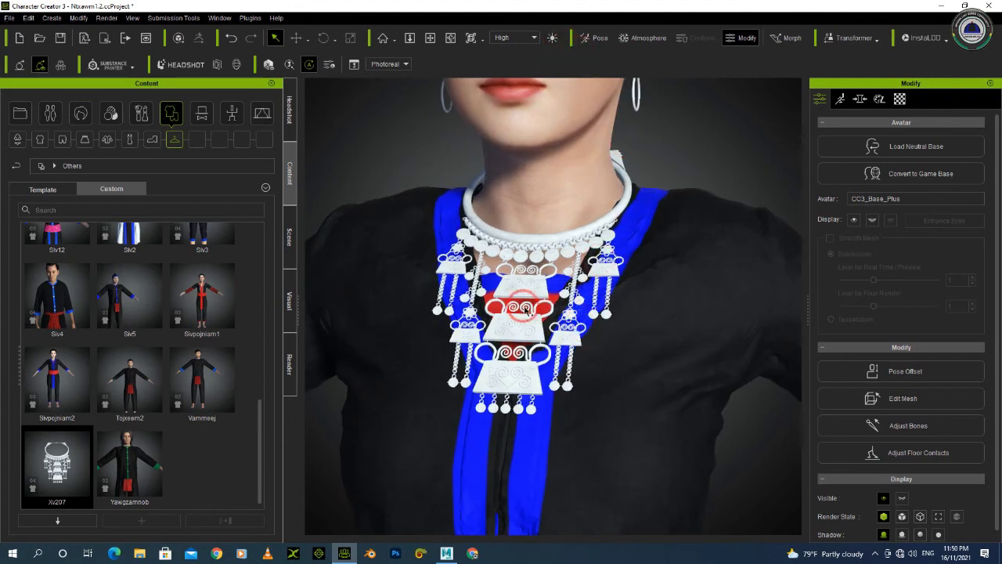
pyautogui.scroll(-2, 477, 314)
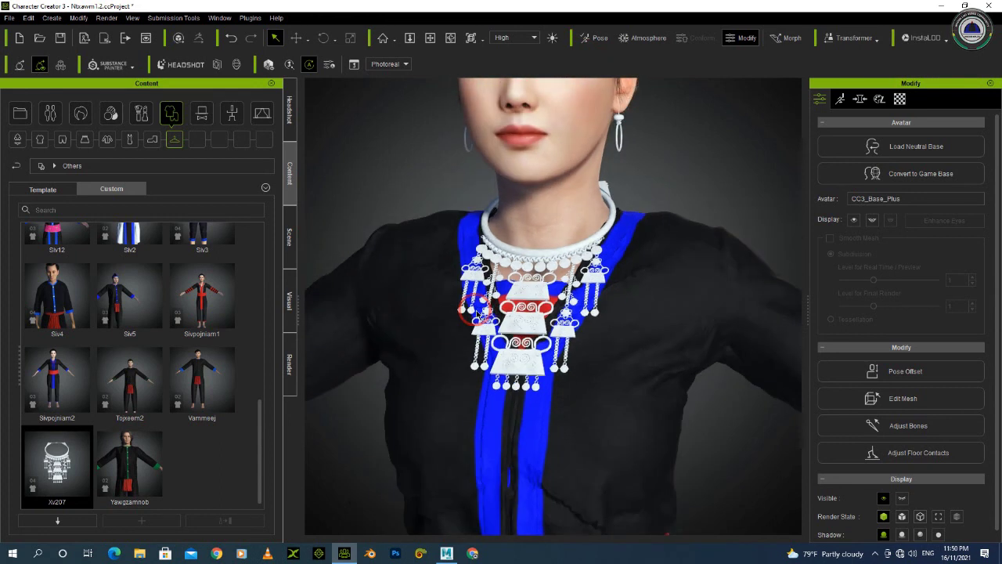
pyautogui.moveTo(569, 342); pyautogui.dragTo(515, 343, button='right')
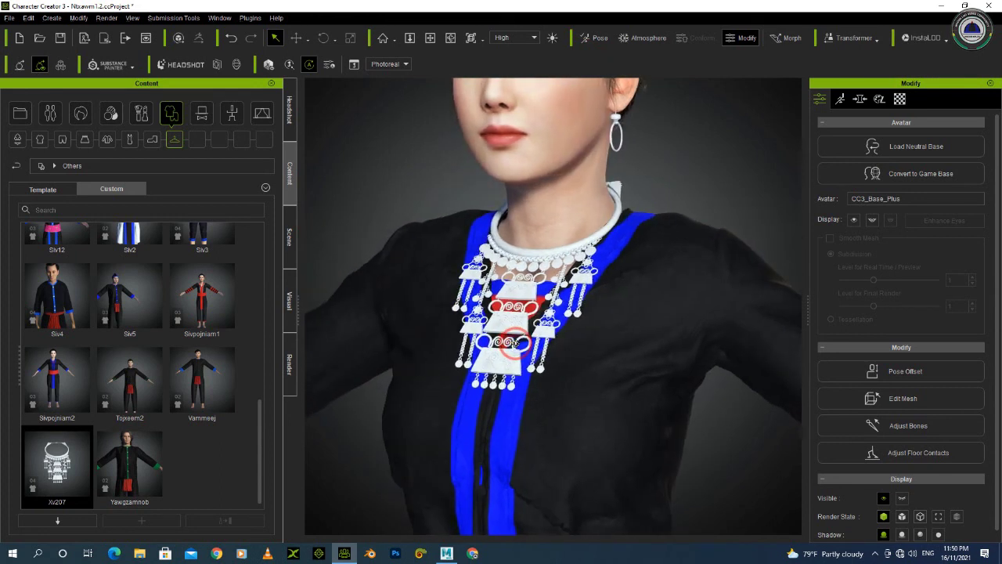
pyautogui.moveTo(600, 340); pyautogui.dragTo(515, 327, button='right')
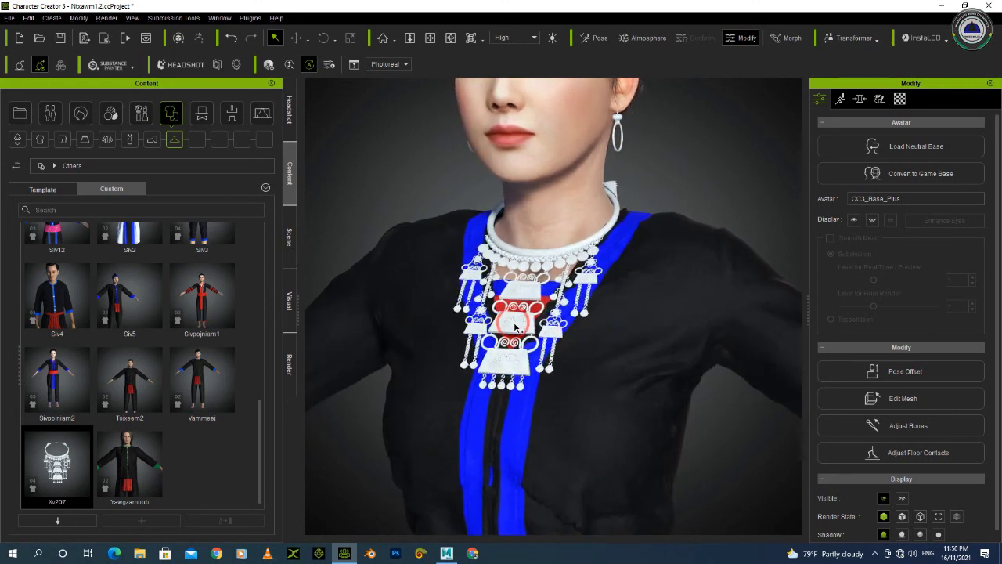
pyautogui.scroll(-3, 514, 323)
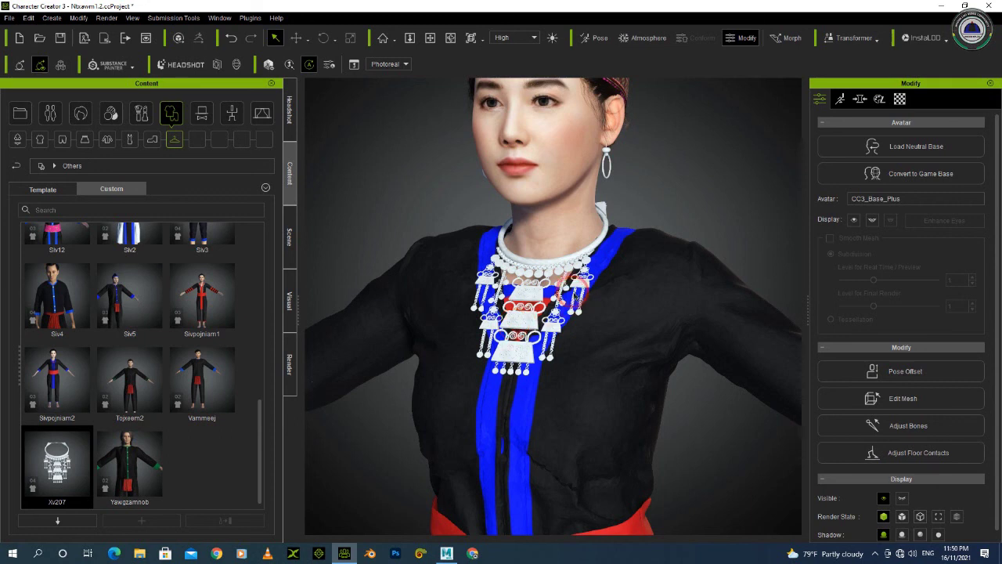
pyautogui.scroll(5, 572, 286)
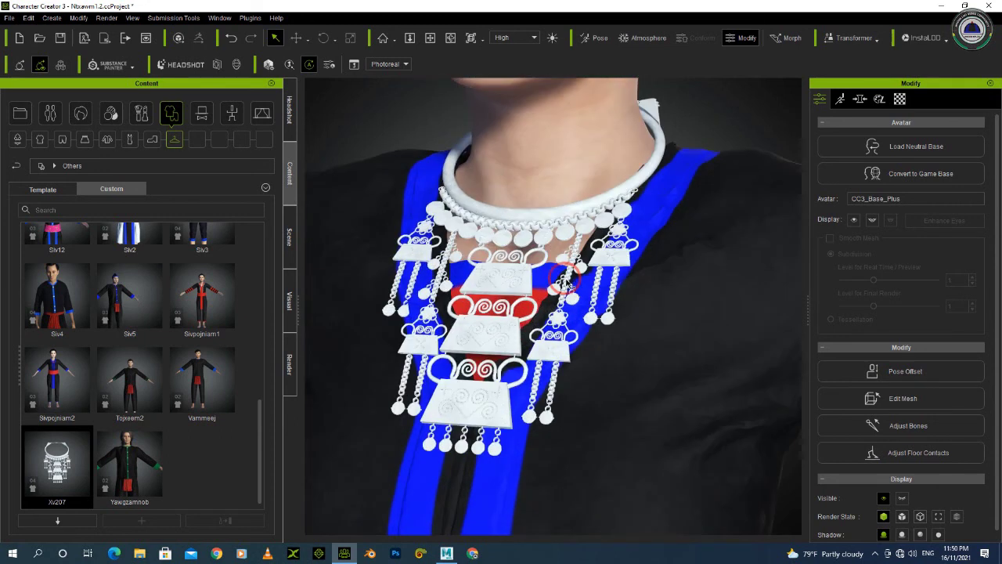
pyautogui.scroll(-5, 571, 283)
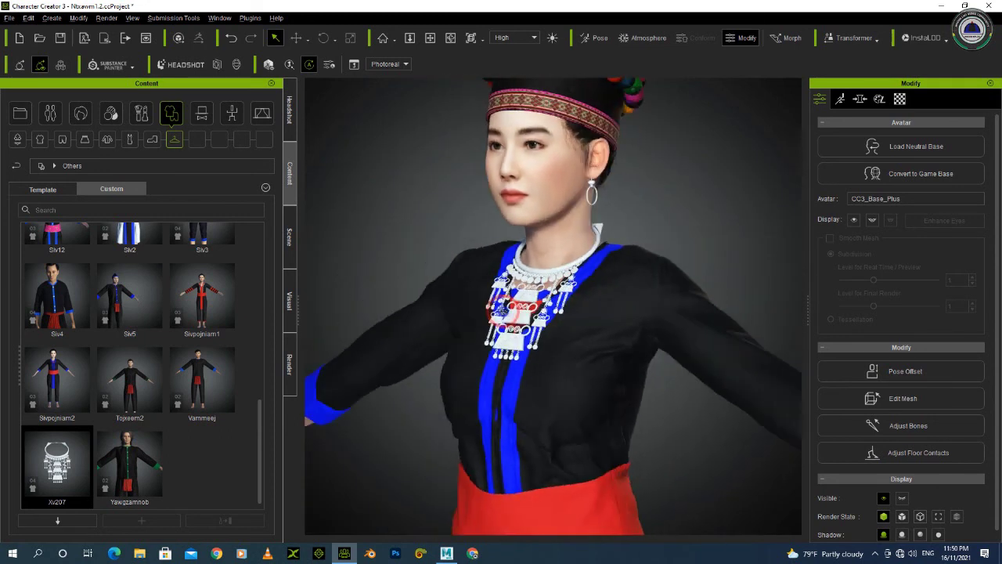
pyautogui.moveTo(502, 312); pyautogui.dragTo(478, 307, button='right')
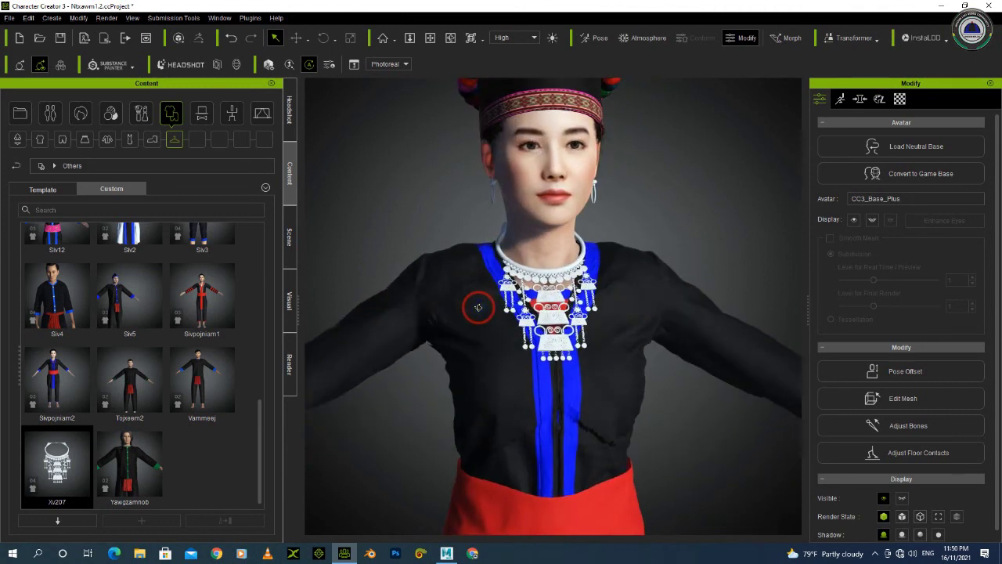
pyautogui.scroll(2, 479, 307)
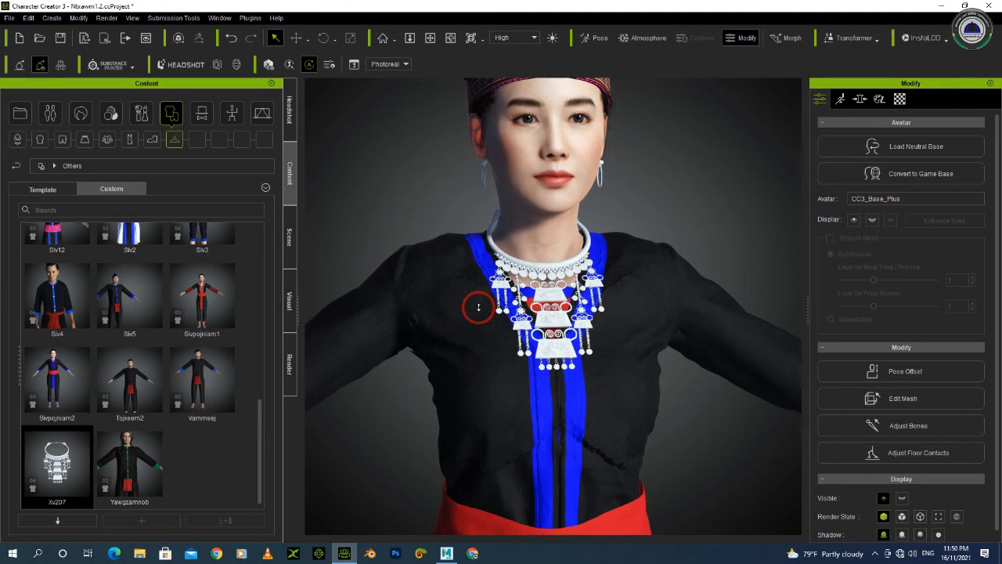
pyautogui.scroll(2, 517, 303)
pyautogui.moveTo(604, 327); pyautogui.dragTo(562, 328, button='right')
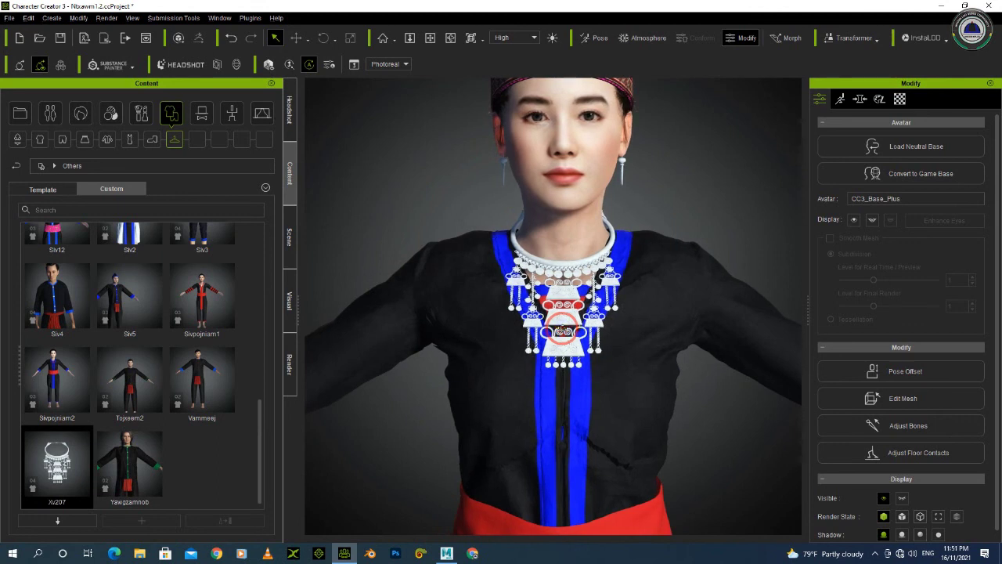
pyautogui.scroll(2, 570, 282)
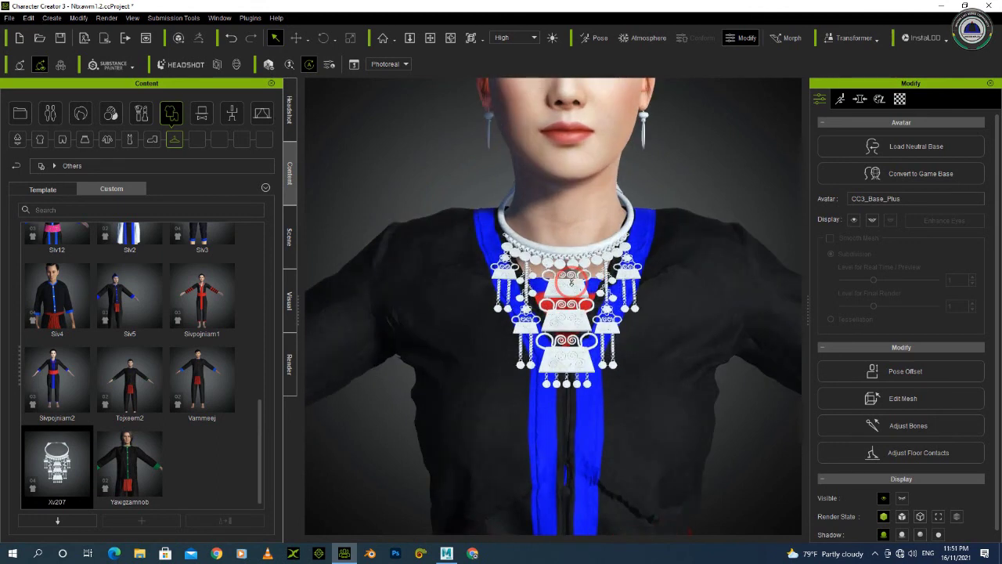